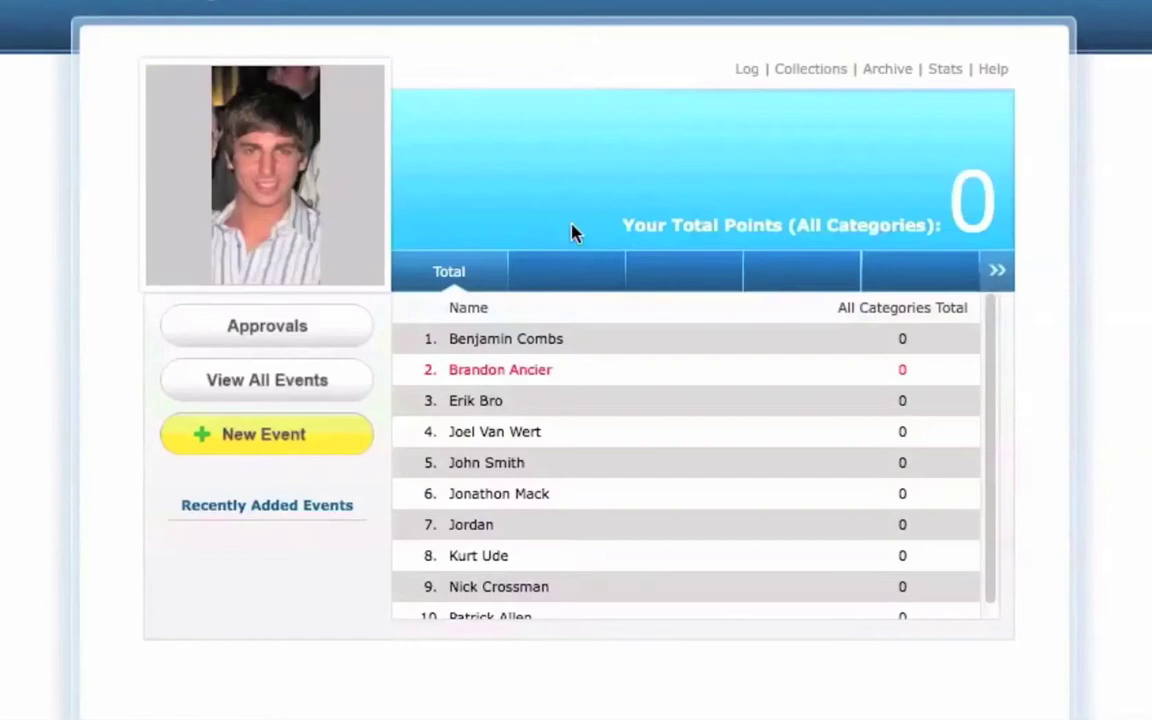
- Open a blank New Event form from the points dashboard
{"action": "left_click", "coordinate": [281, 450]}
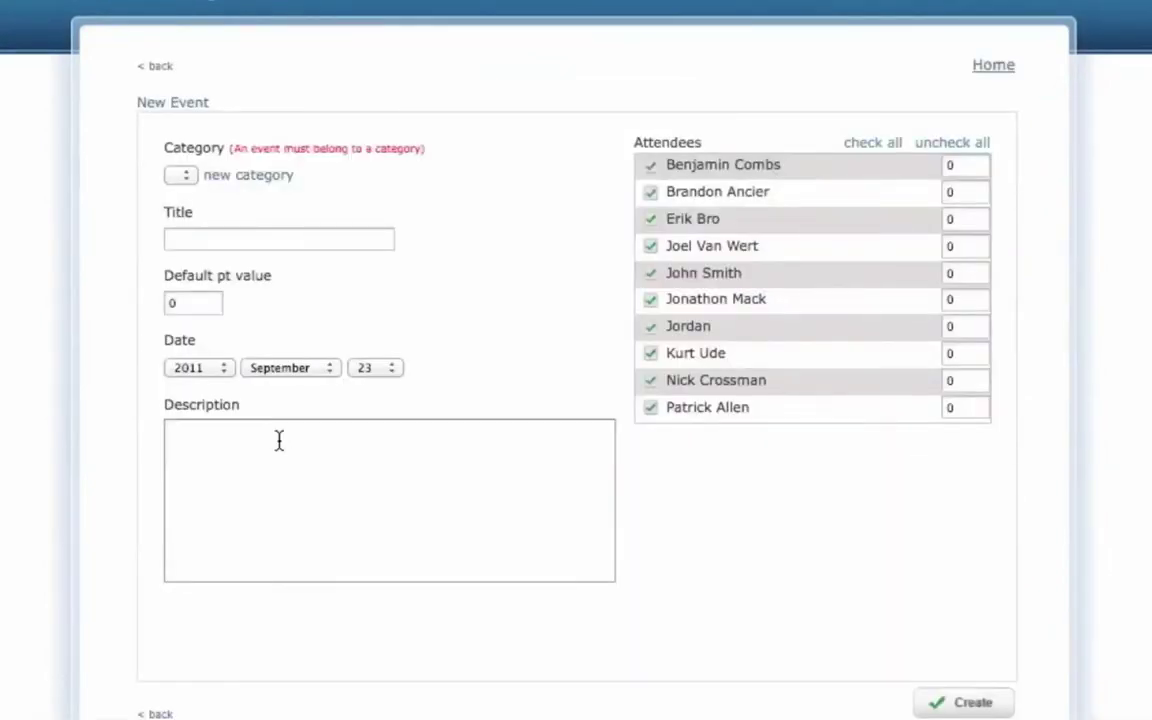
- Start a new category titled 'Chapter Meetings' with a default value of 1 point
{"action": "left_click", "coordinate": [250, 176]}
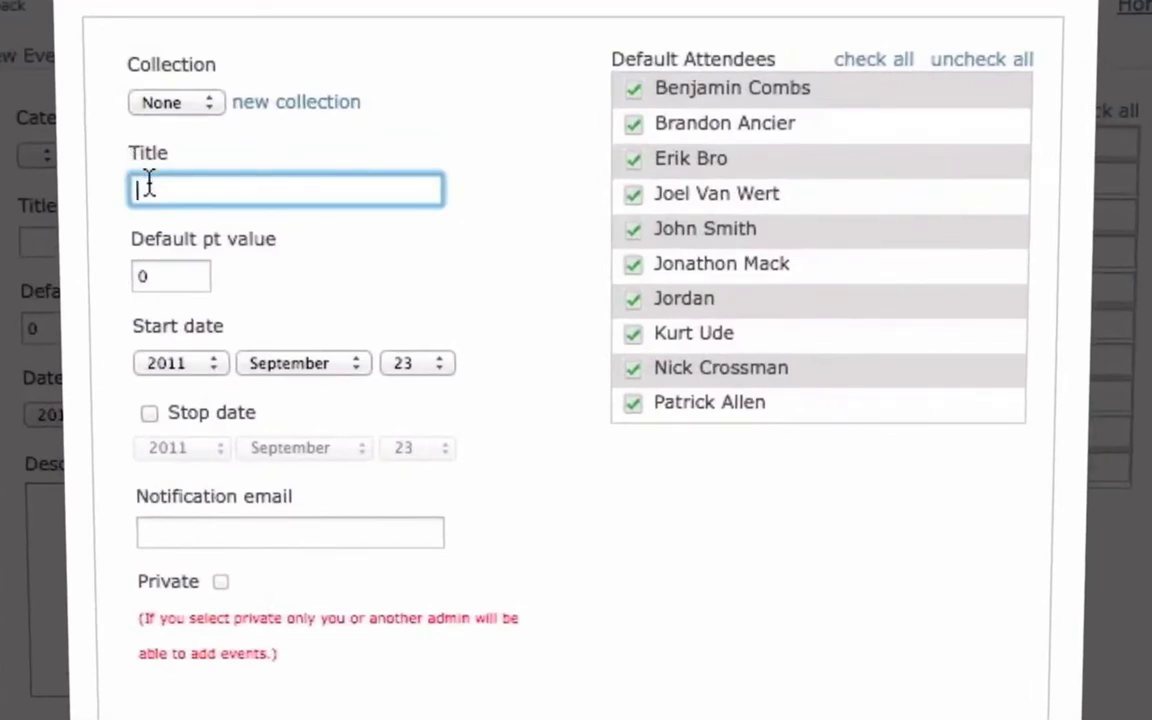
{"action": "type", "text": "Chapter Meetings"}
{"action": "left_click", "coordinate": [146, 280]}
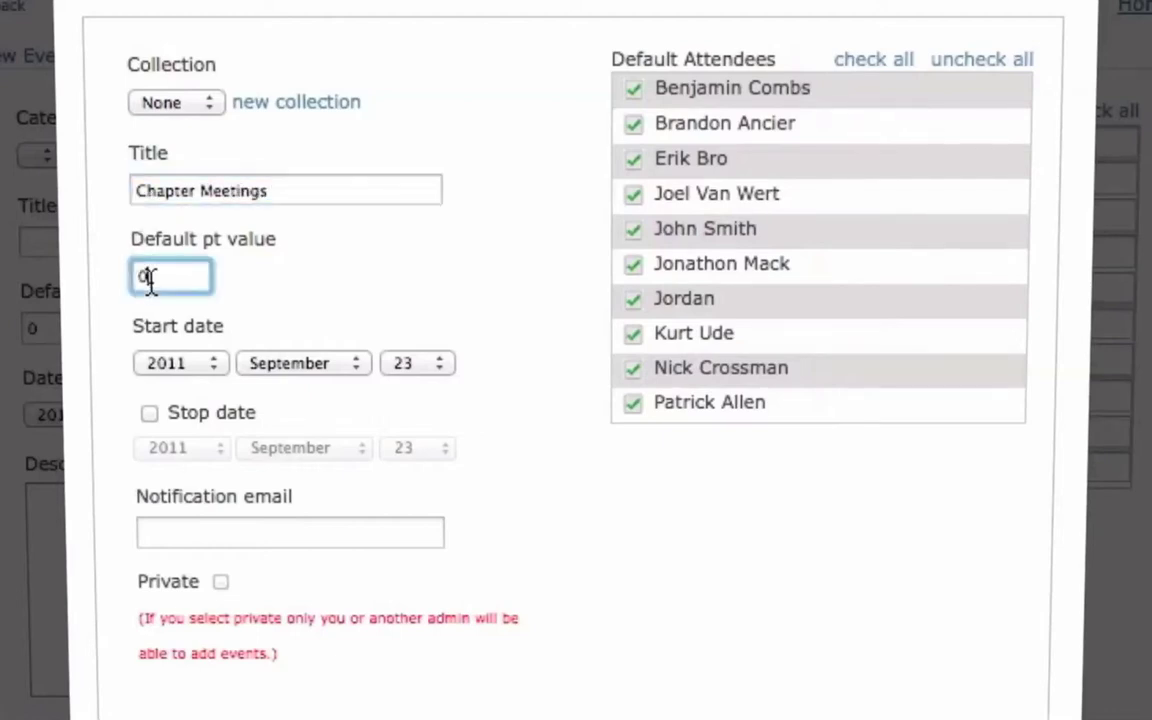
{"action": "key", "text": "BackSpace"}
{"action": "type", "text": "1"}
- Give it a December 23, 2011 stop date, a notification e-mail address, and two attendees unchecked
{"action": "left_click", "coordinate": [149, 414]}
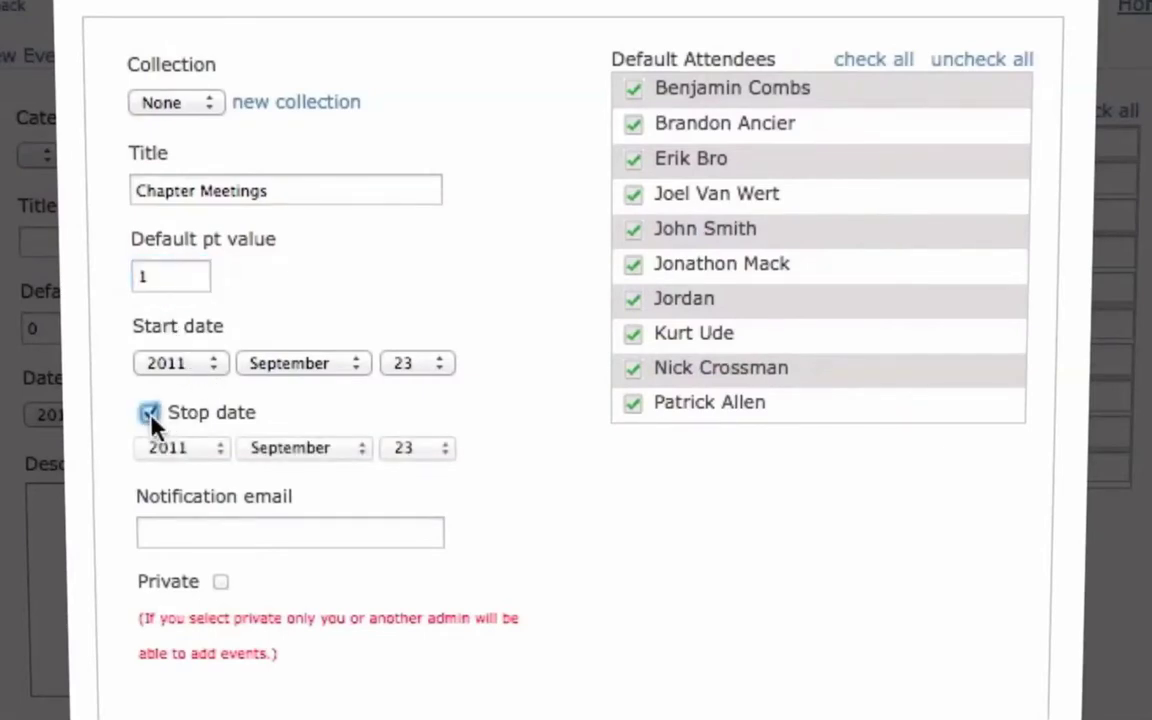
{"action": "left_click", "coordinate": [320, 452]}
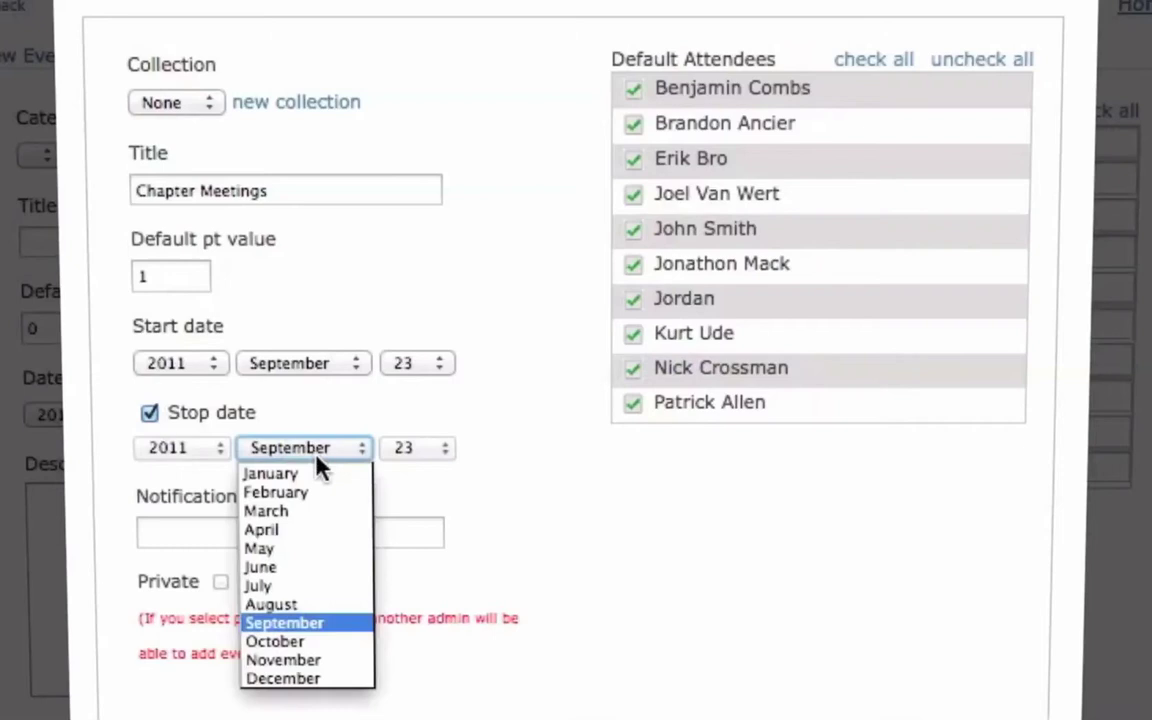
{"action": "left_click", "coordinate": [320, 680]}
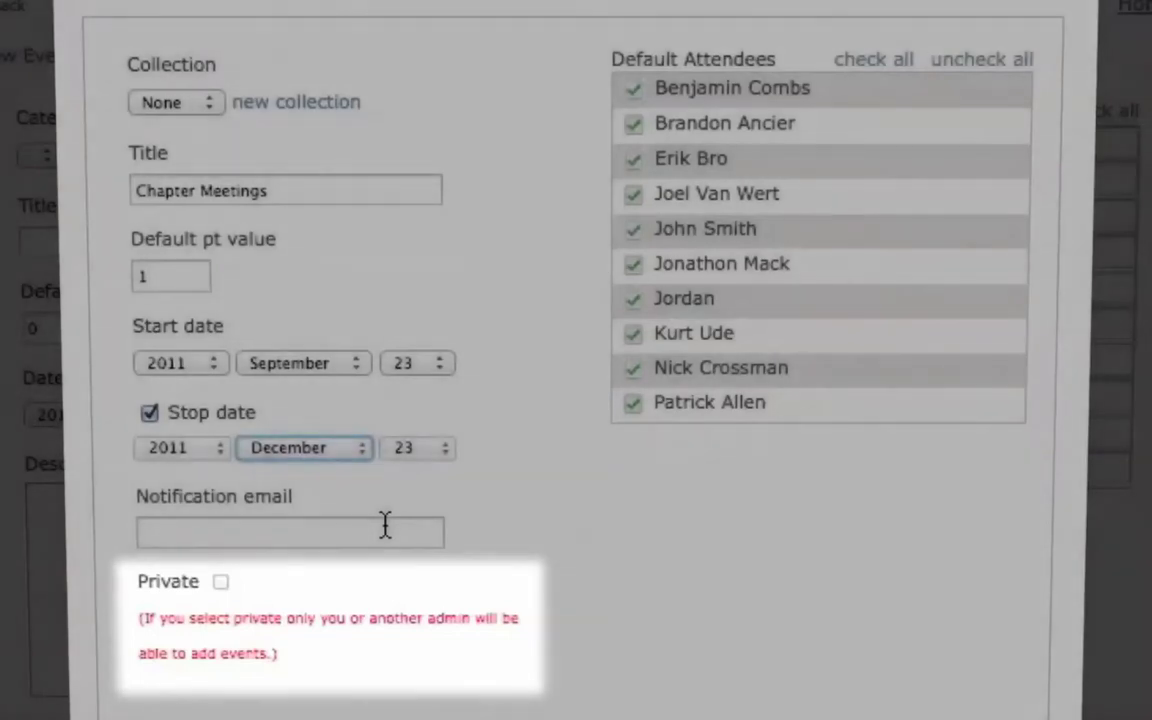
{"action": "left_click", "coordinate": [385, 525]}
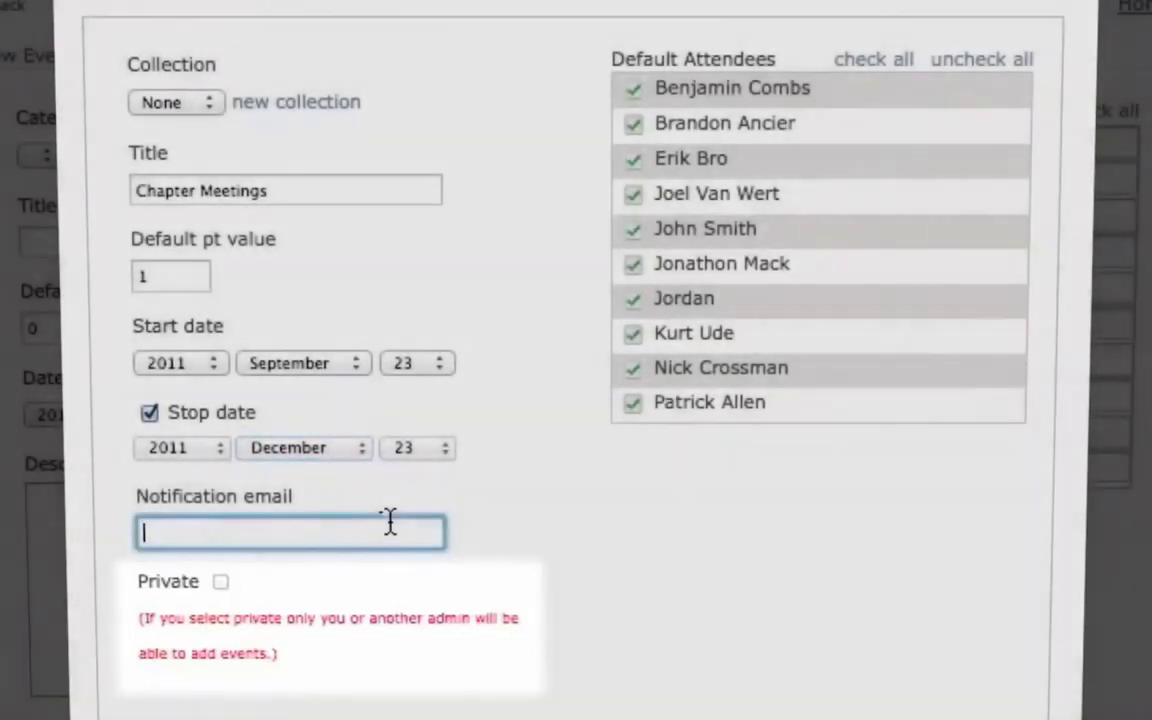
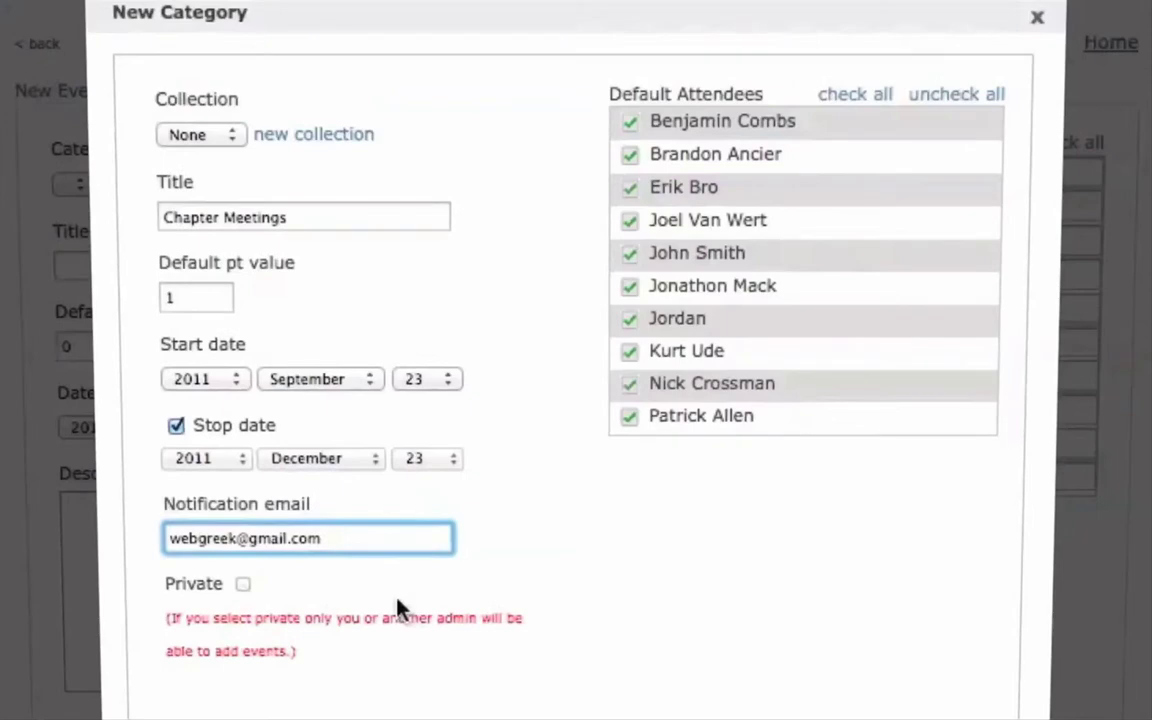
{"action": "left_click", "coordinate": [629, 154]}
{"action": "left_click", "coordinate": [629, 286]}
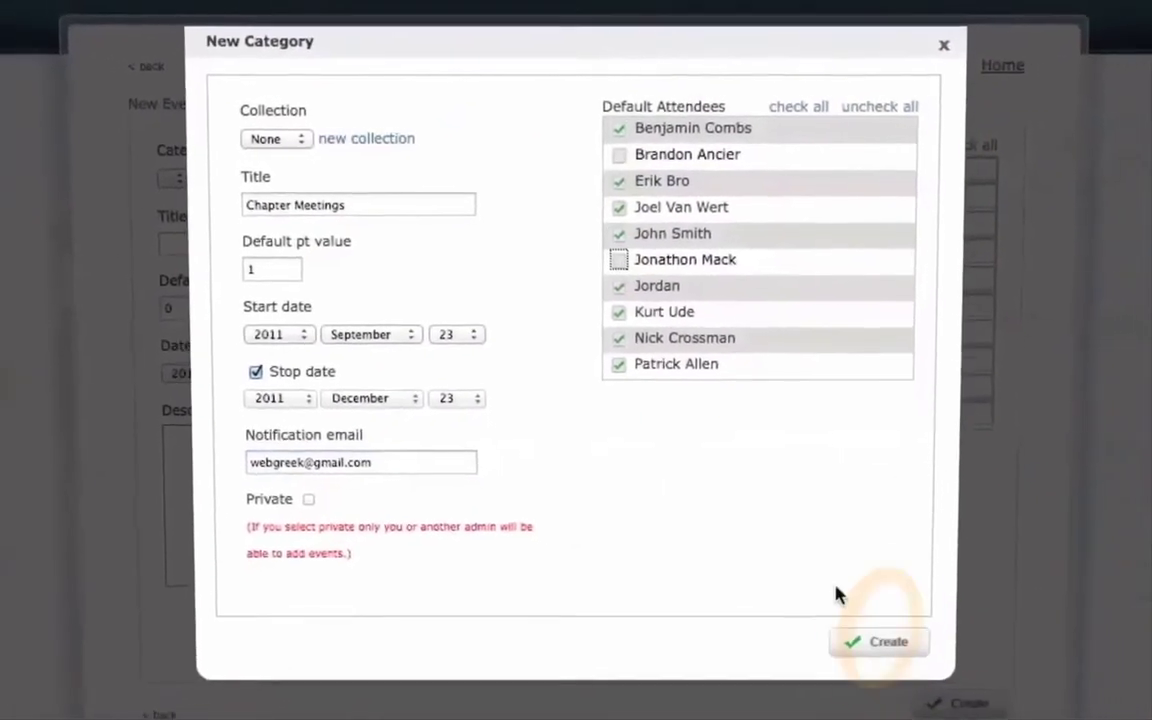
- Create the Chapter Meetings category and title the new event 'Chapter Meeting 1'
{"action": "left_click", "coordinate": [874, 640]}
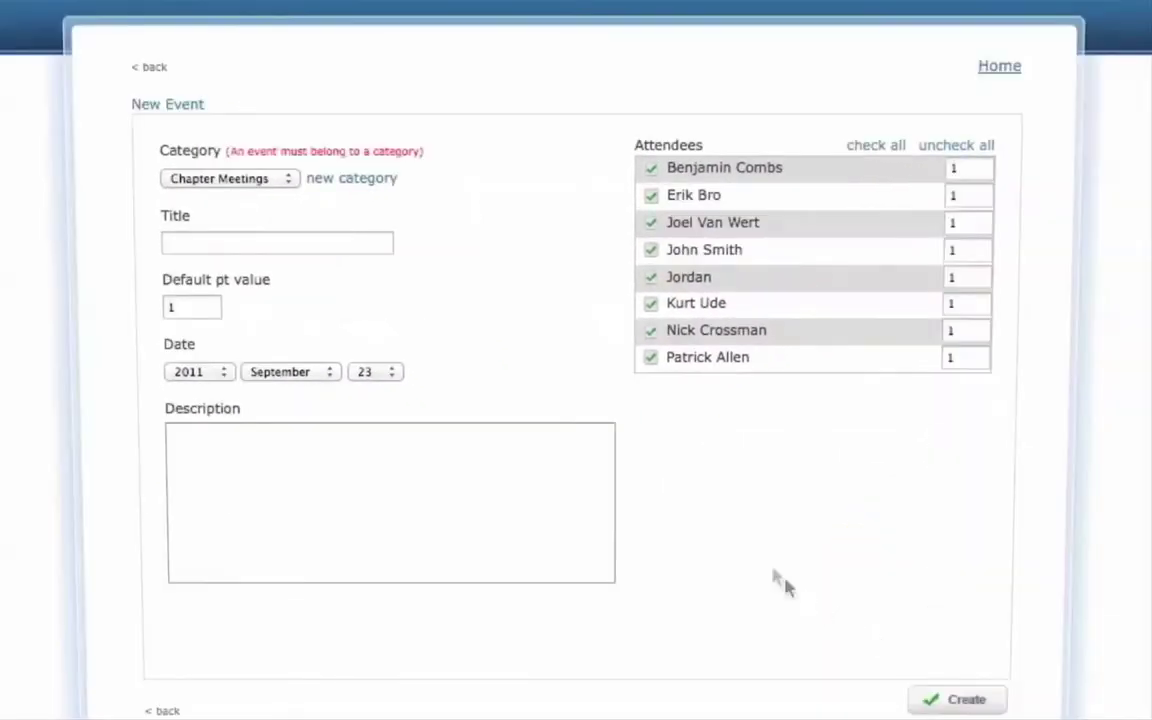
{"action": "left_click", "coordinate": [251, 244]}
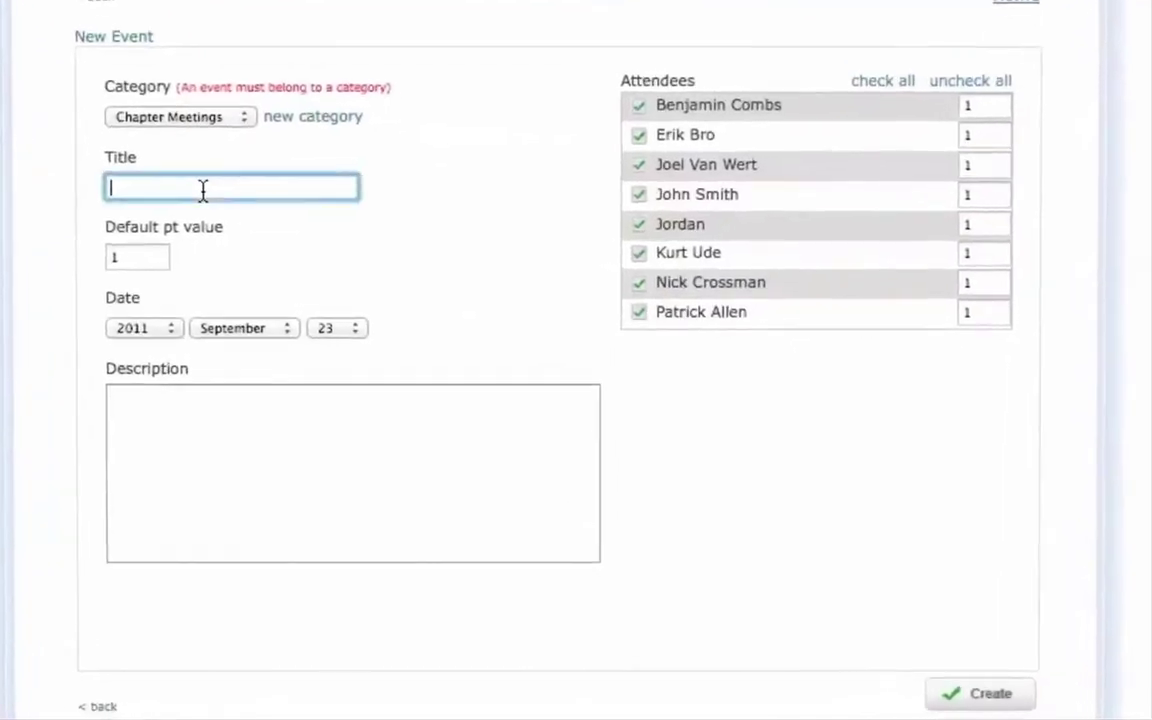
{"action": "type", "text": "Chapter"}
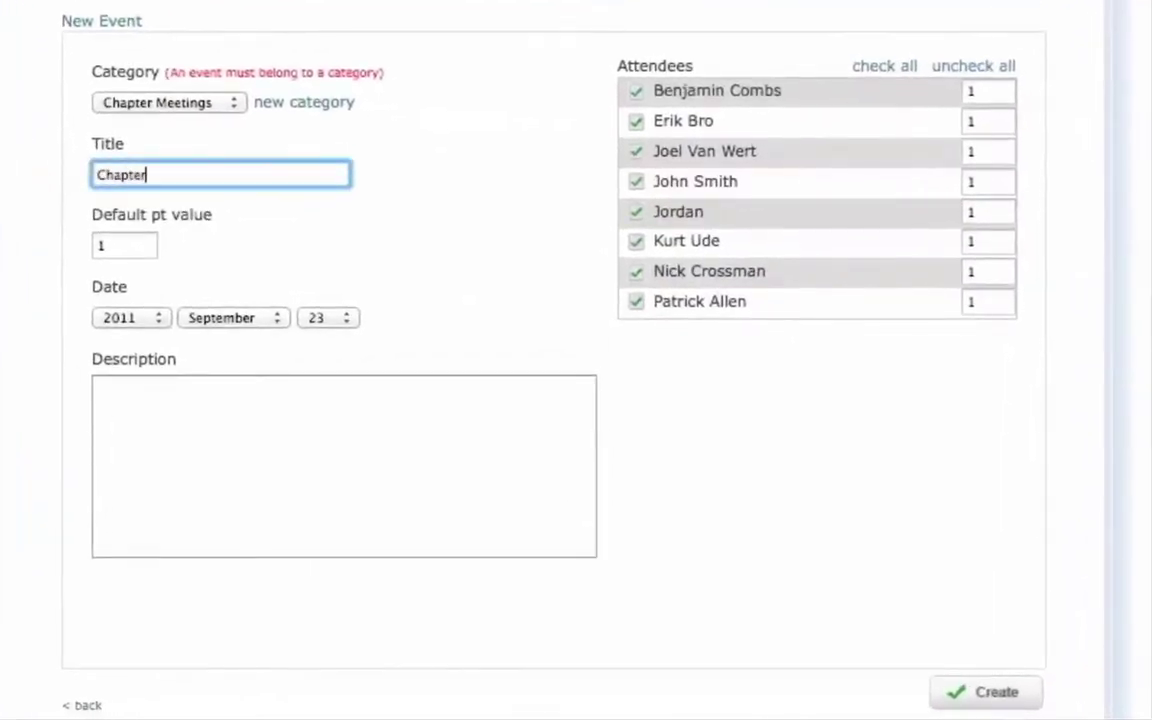
{"action": "type", "text": " Meeting 1"}
- Set two attendees' points for this event to 0
{"action": "left_click", "coordinate": [991, 150]}
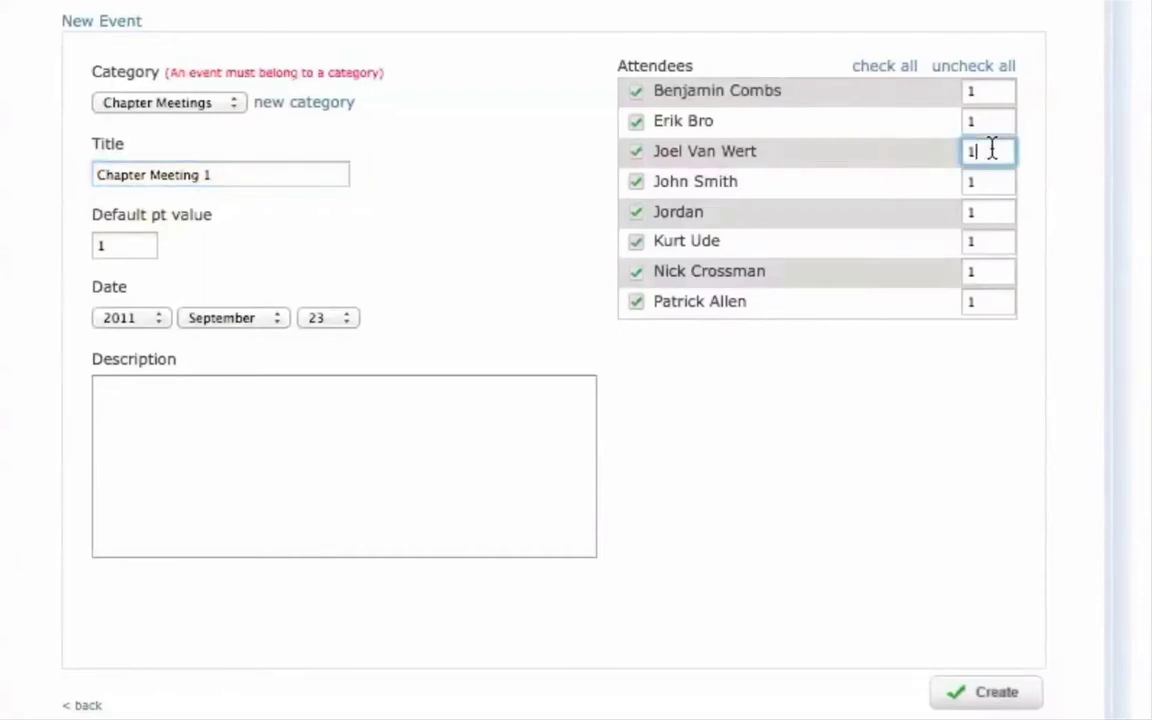
{"action": "key", "text": "BackSpace"}
{"action": "type", "text": "0"}
{"action": "left_click", "coordinate": [993, 242]}
{"action": "key", "text": "BackSpace"}
{"action": "type", "text": "0"}
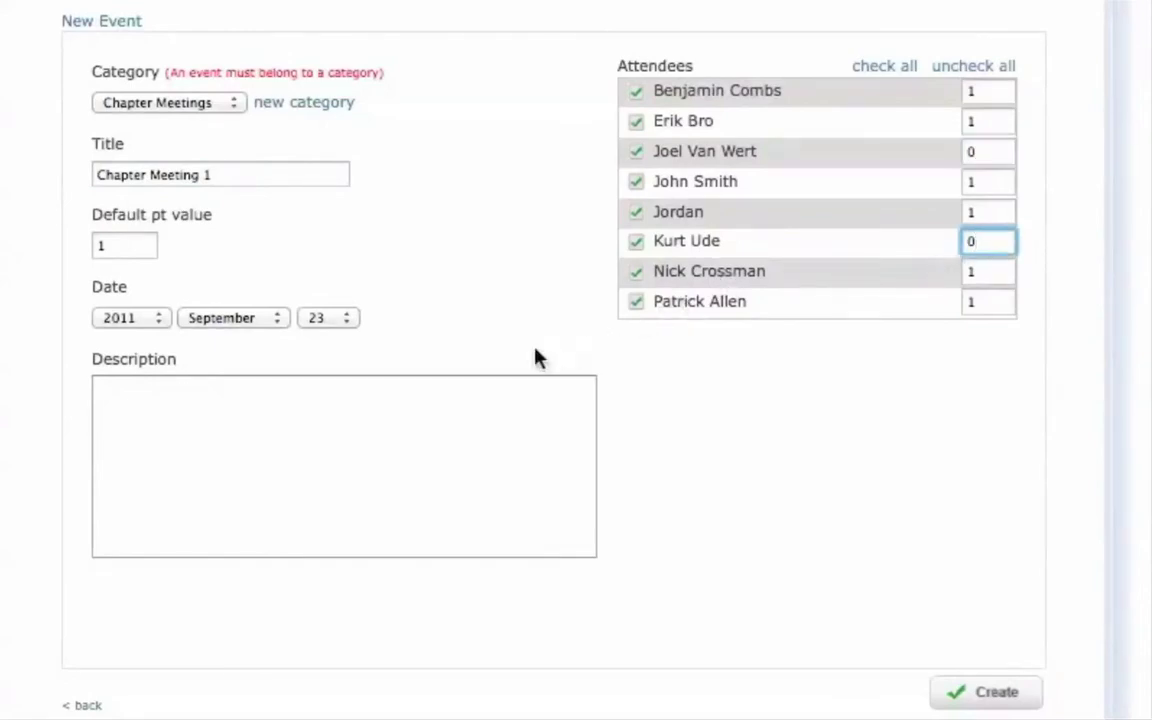
- Add the description 'First meeting.' and create the event
{"action": "left_click", "coordinate": [345, 417]}
{"action": "type", "text": "F"}
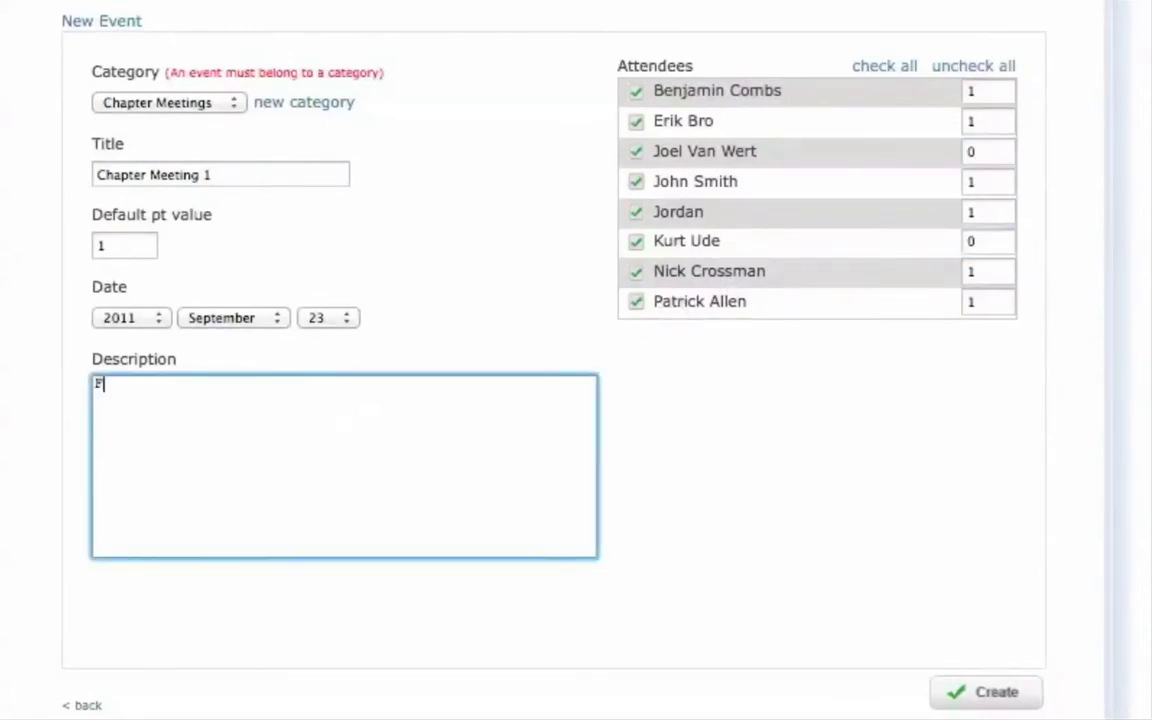
{"action": "type", "text": "irst meeting."}
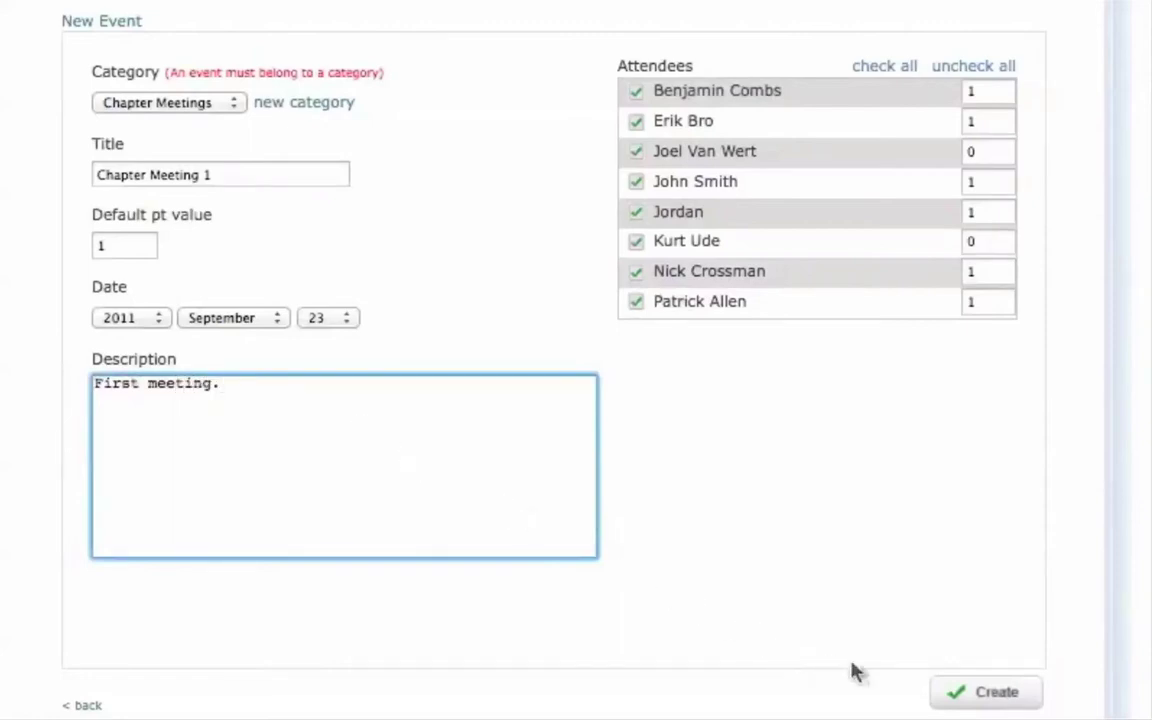
{"action": "left_click", "coordinate": [970, 705]}
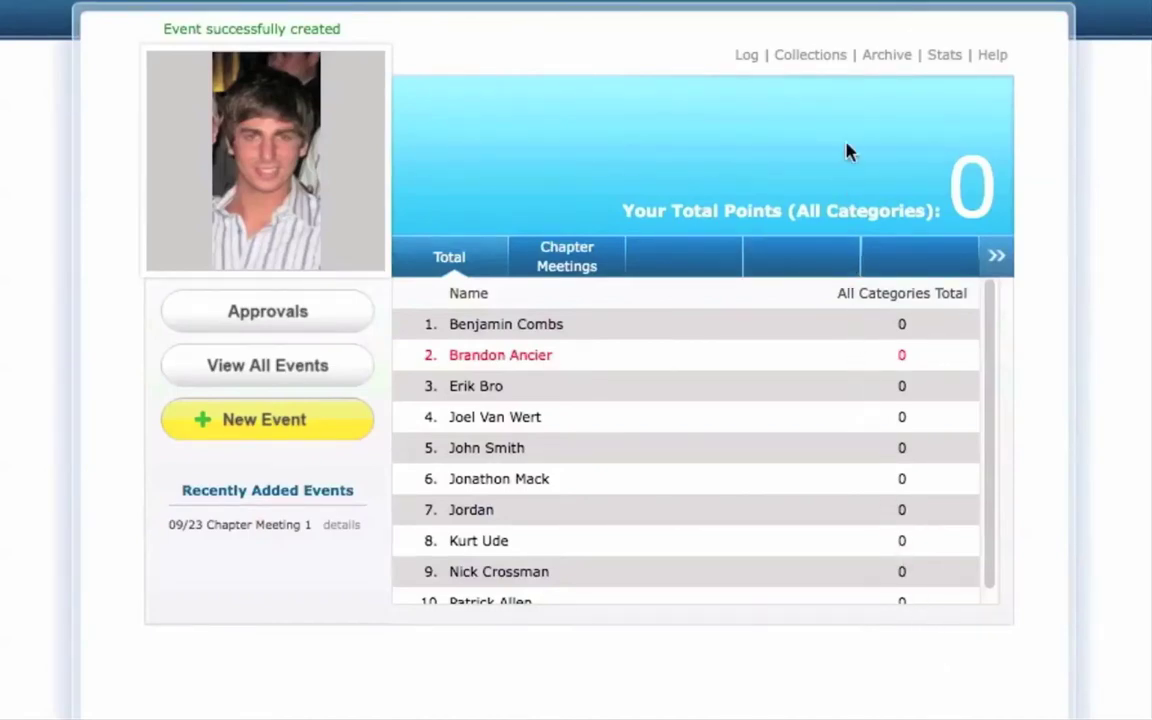
- Create a new collection named 'House Points' in the collections manager
{"action": "left_click", "coordinate": [813, 54]}
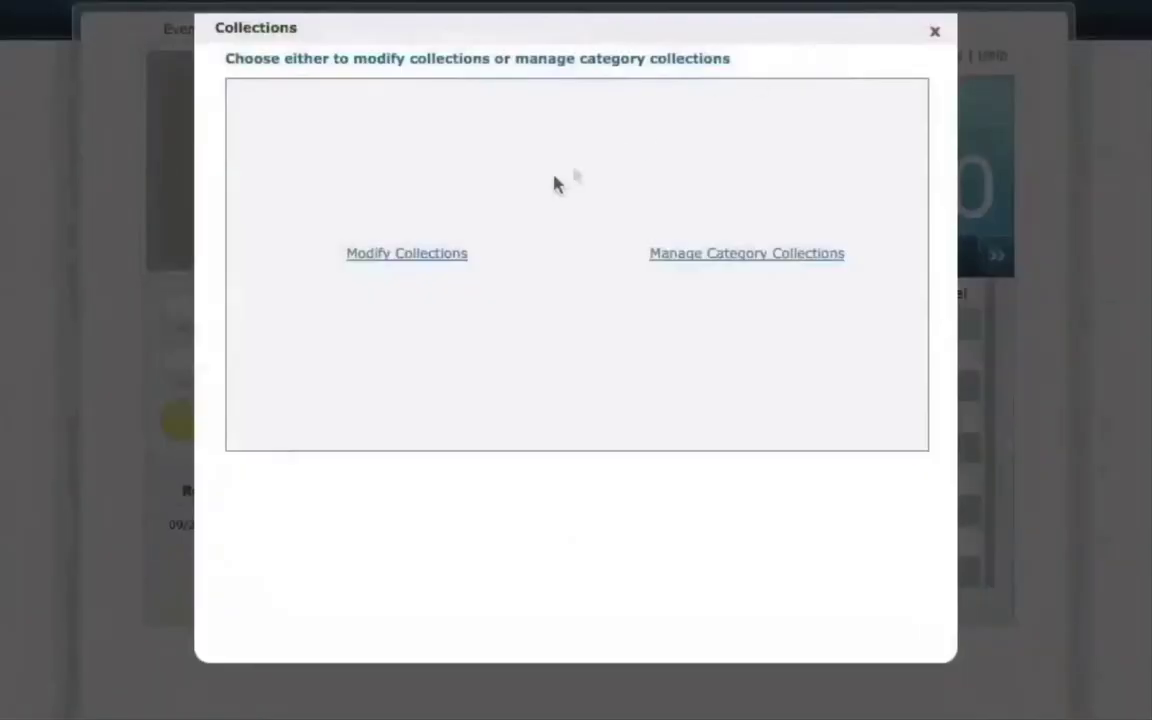
{"action": "left_click", "coordinate": [430, 255]}
{"action": "left_click", "coordinate": [416, 290]}
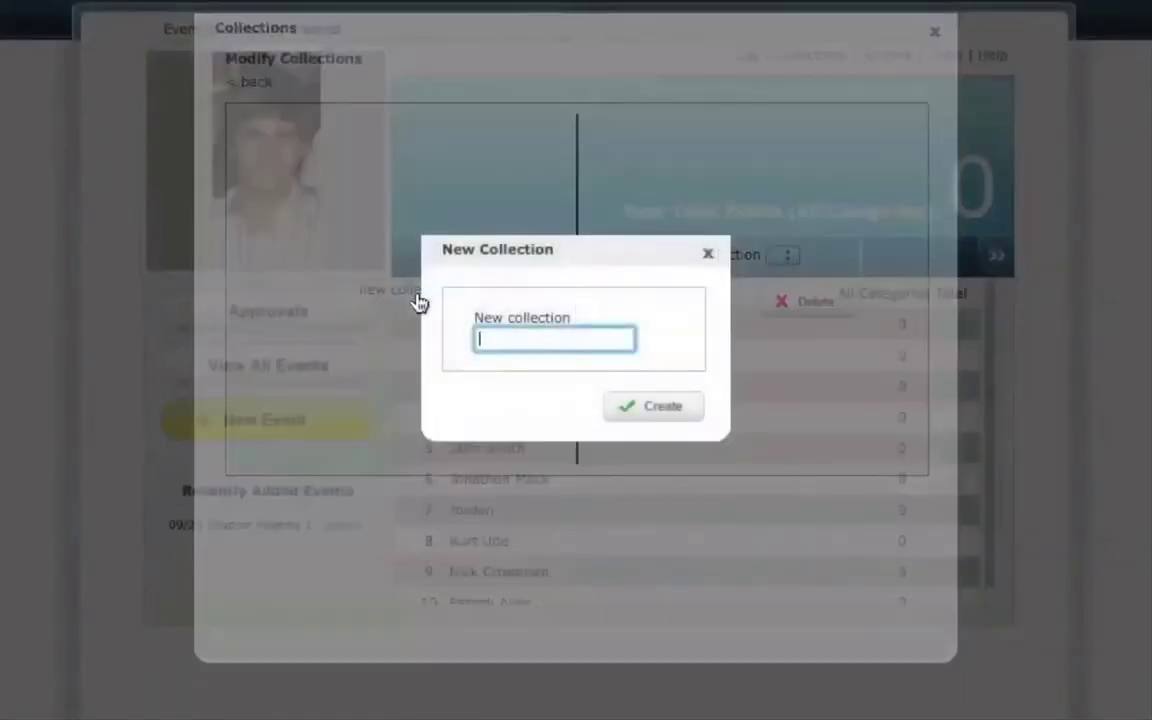
{"action": "type", "text": "House Points"}
{"action": "left_click", "coordinate": [645, 406]}
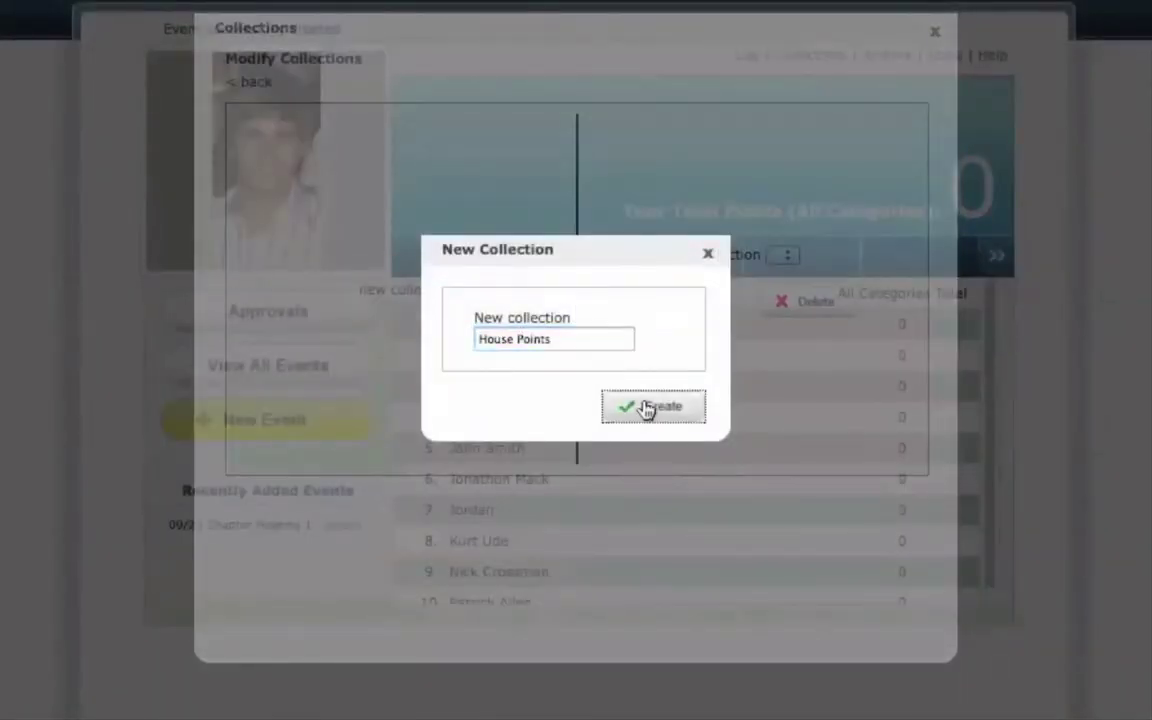
- Assign House Points to the Chapter Meetings category and close the collections window
{"action": "left_click", "coordinate": [257, 84]}
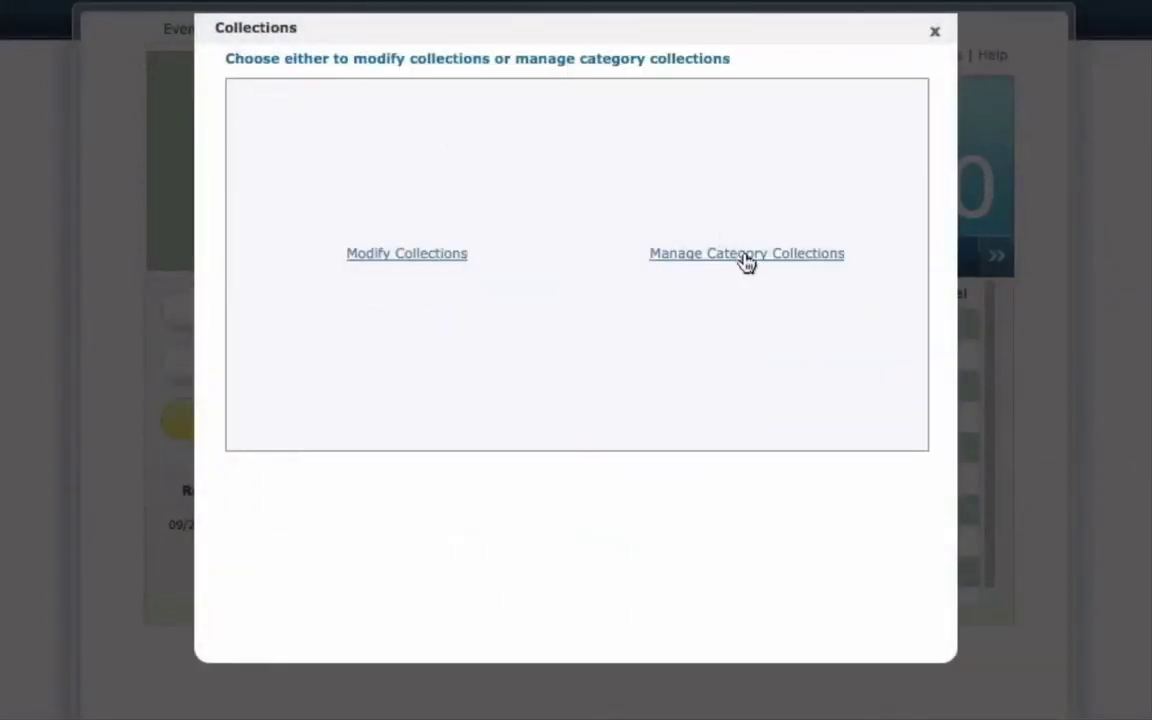
{"action": "left_click", "coordinate": [746, 256]}
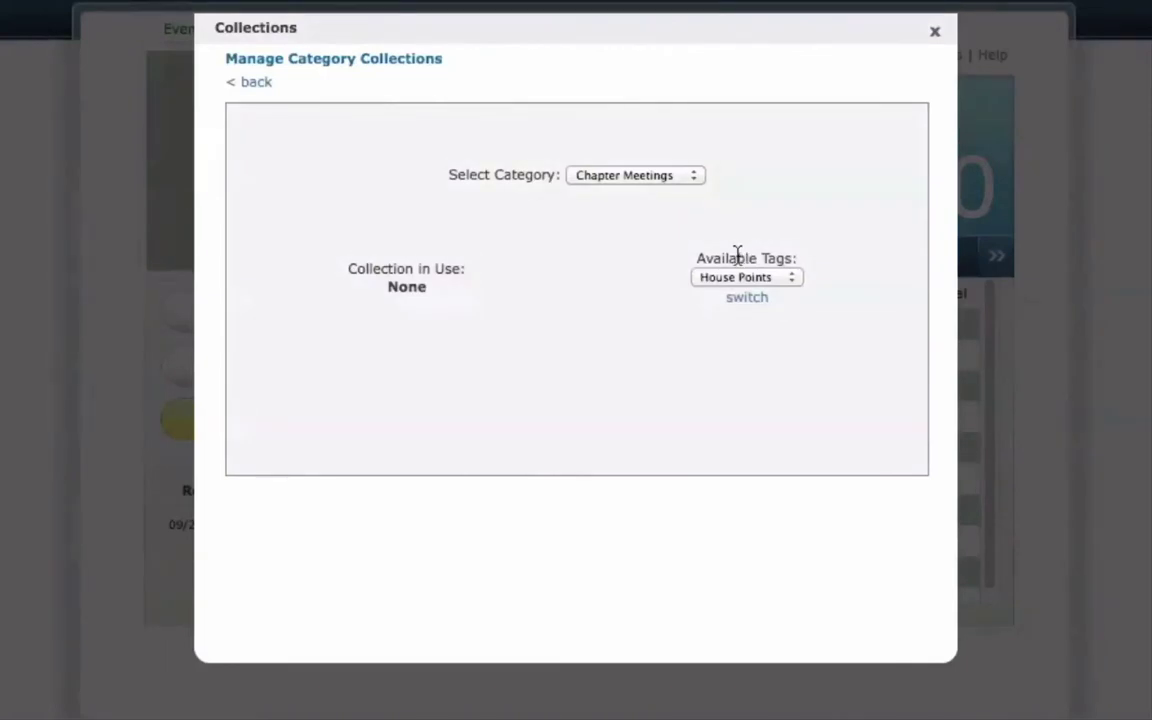
{"action": "left_click", "coordinate": [740, 307]}
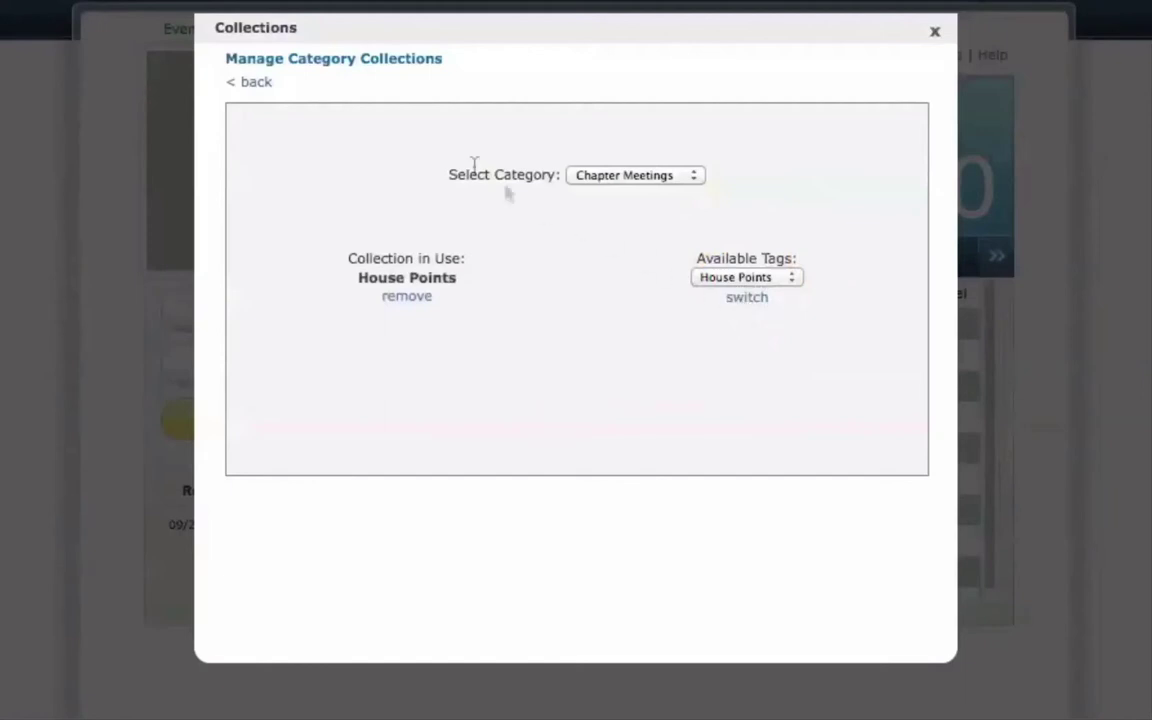
{"action": "left_click", "coordinate": [250, 84]}
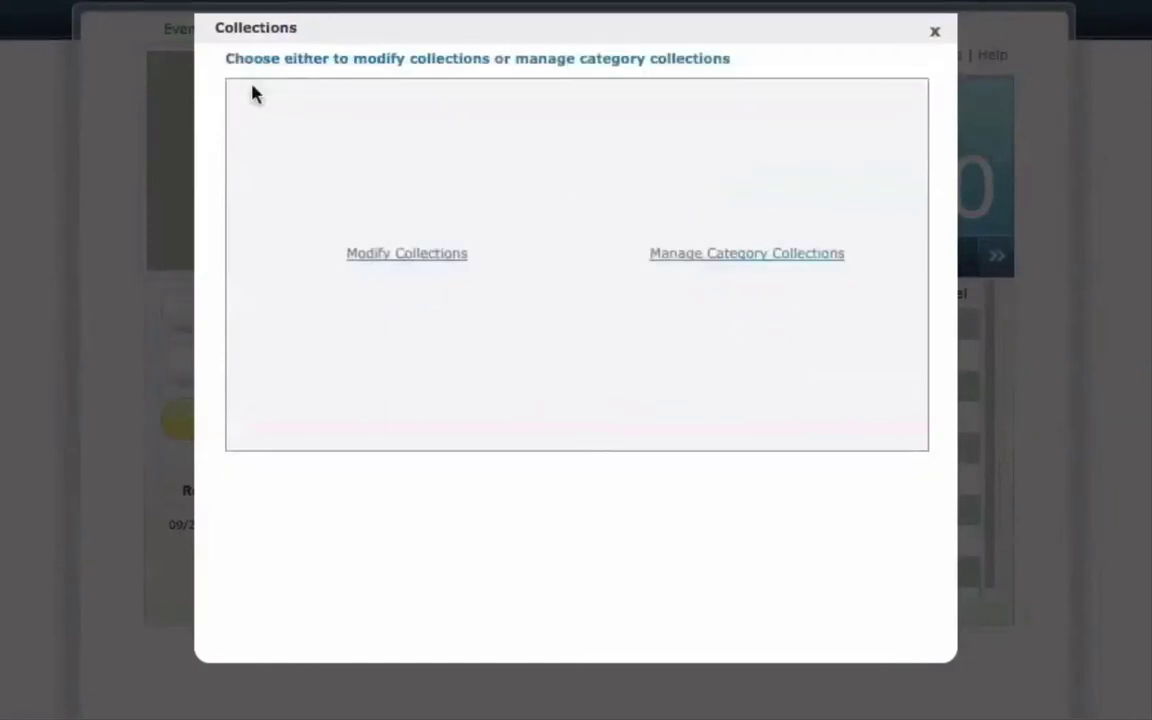
{"action": "left_click", "coordinate": [938, 35]}
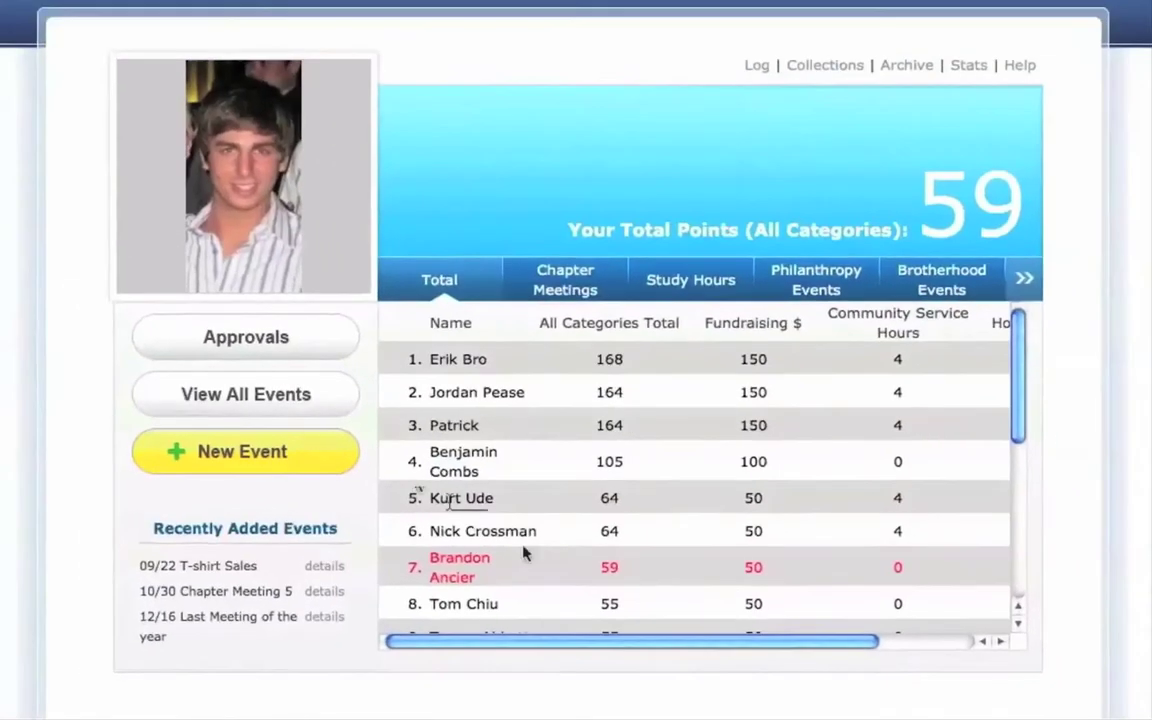
- Scroll through the House Points totals and the per-meeting Chapter Meetings points
{"action": "left_click_drag", "start_coordinate": [632, 646], "coordinate": [735, 638]}
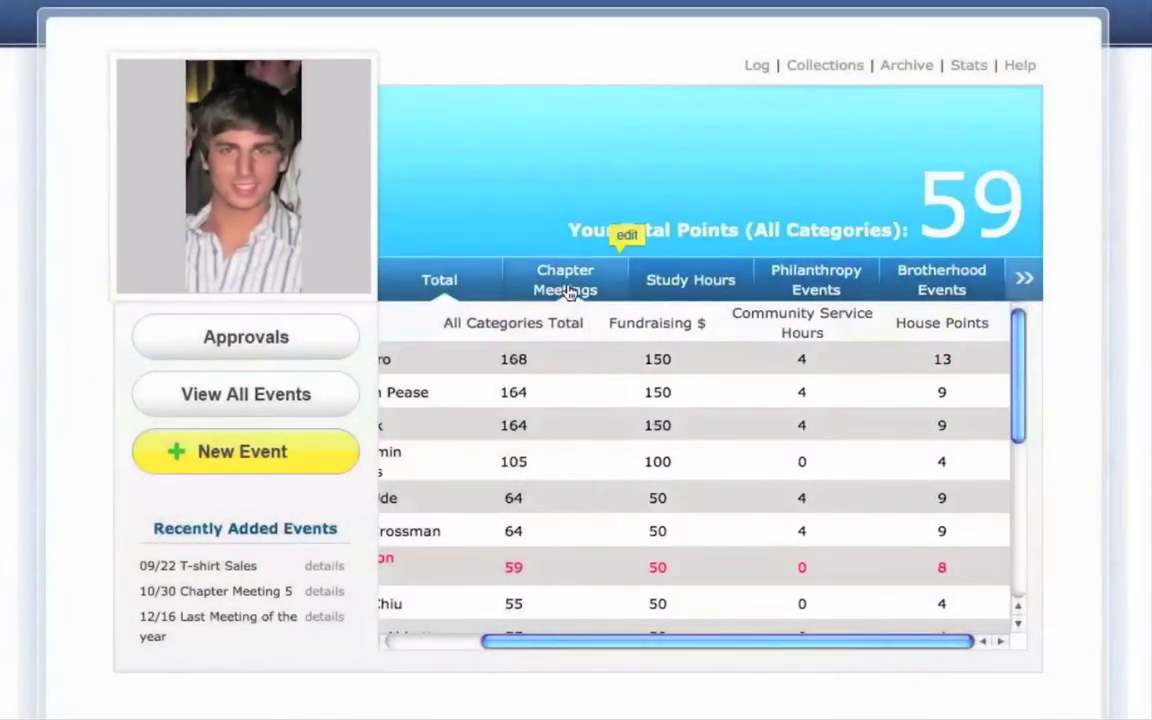
{"action": "left_click", "coordinate": [512, 264]}
{"action": "left_click_drag", "start_coordinate": [690, 645], "coordinate": [810, 645]}
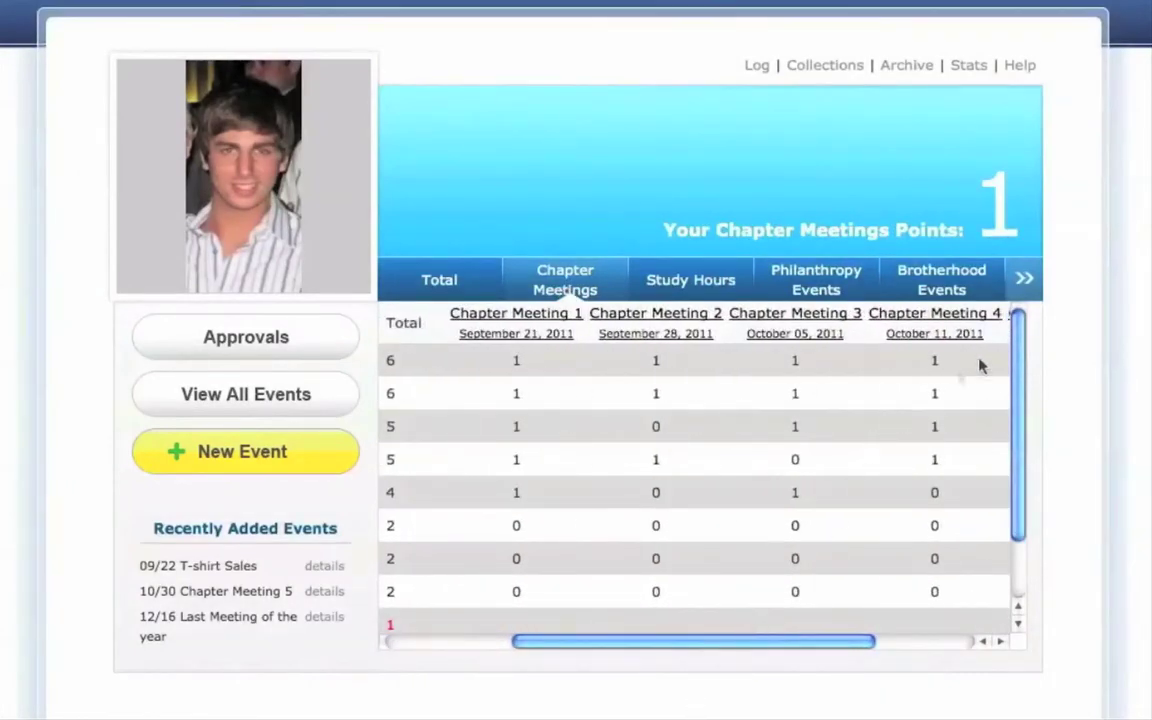
- Switch to the 2010 Chapter Meetings points table, then go to the Stats page
{"action": "left_click", "coordinate": [1020, 296]}
{"action": "left_click", "coordinate": [1020, 290]}
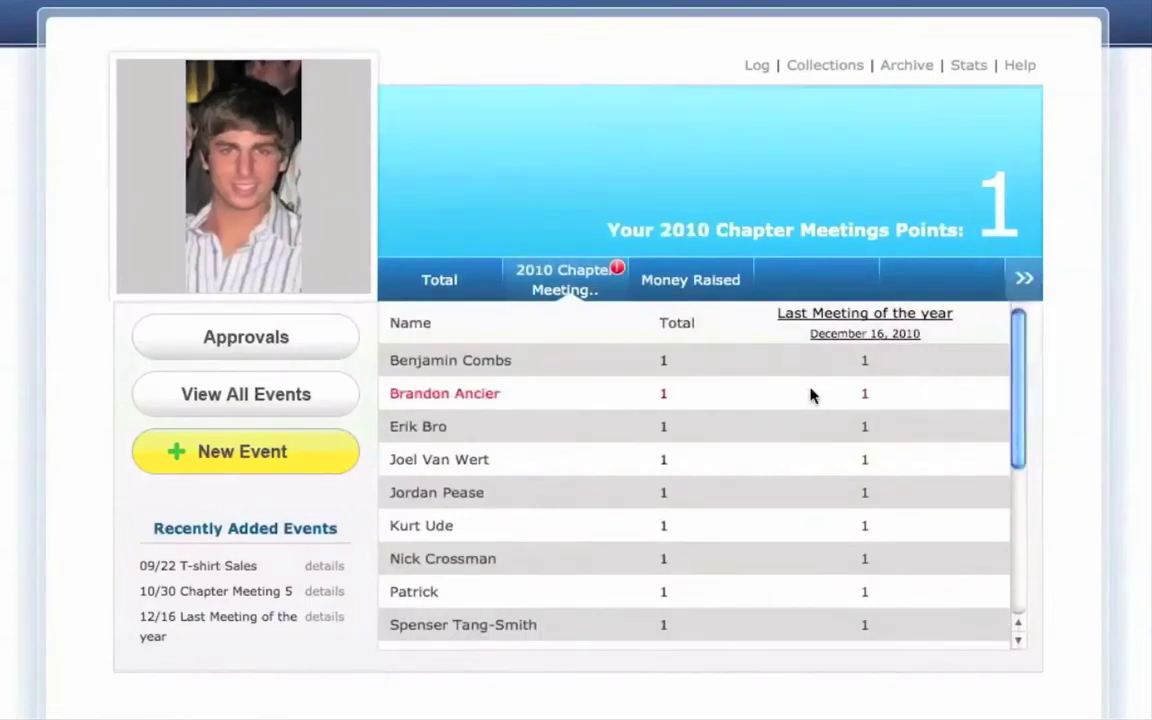
{"action": "left_click", "coordinate": [966, 66]}
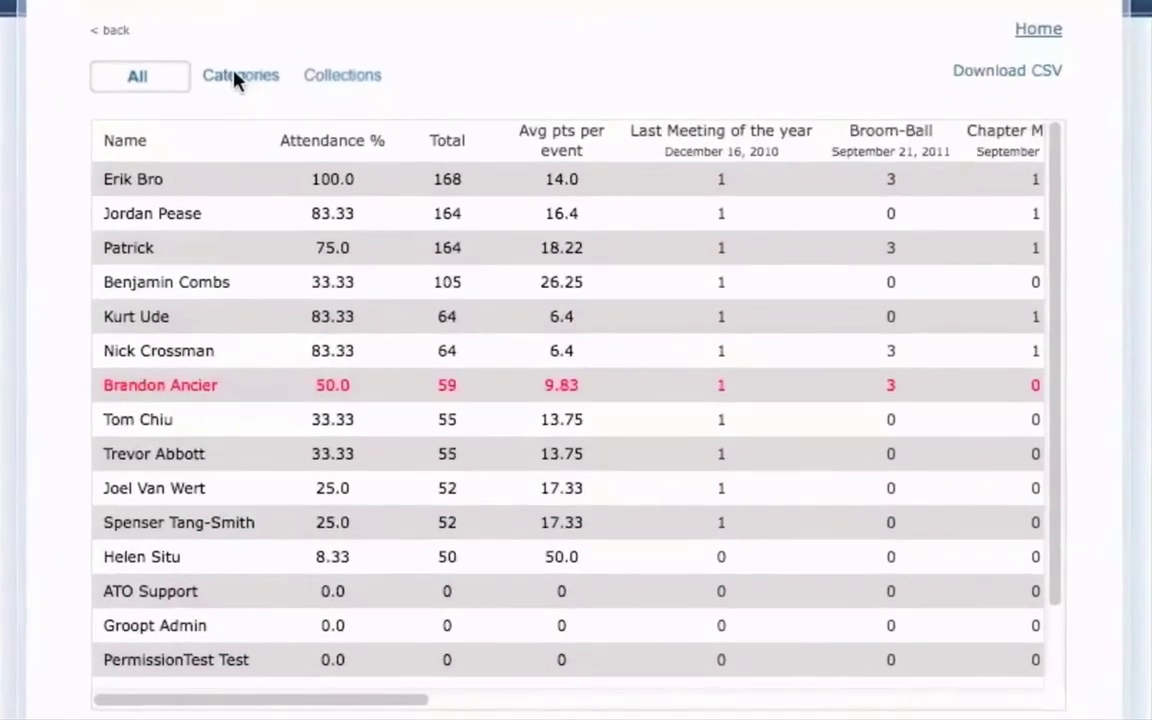
- View attendance stats for the Chapter Meetings category, then the House Points collection
{"action": "left_click", "coordinate": [236, 76]}
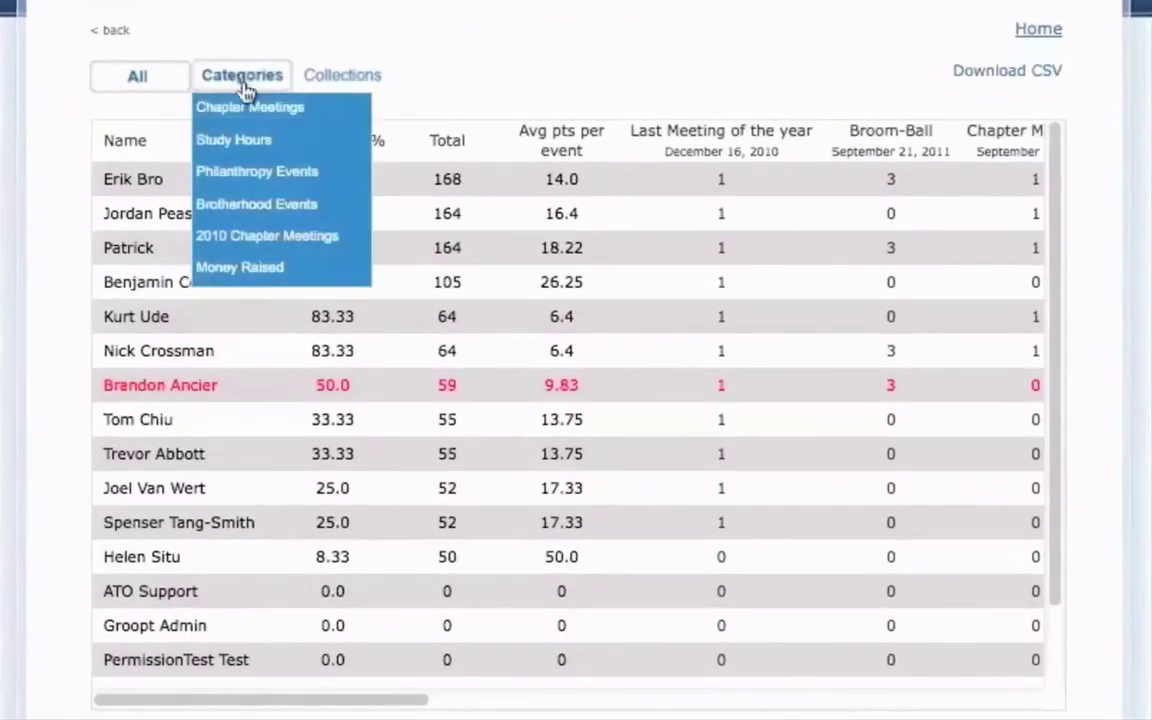
{"action": "left_click", "coordinate": [248, 108]}
{"action": "left_click", "coordinate": [328, 82]}
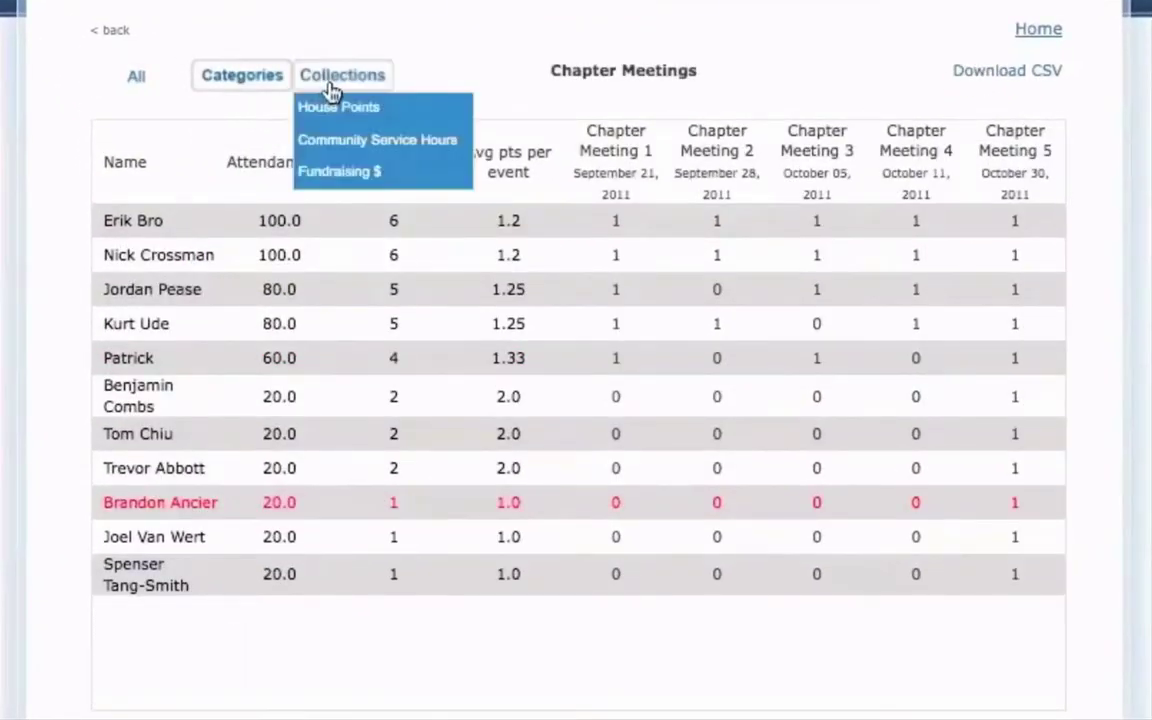
{"action": "left_click", "coordinate": [334, 108]}
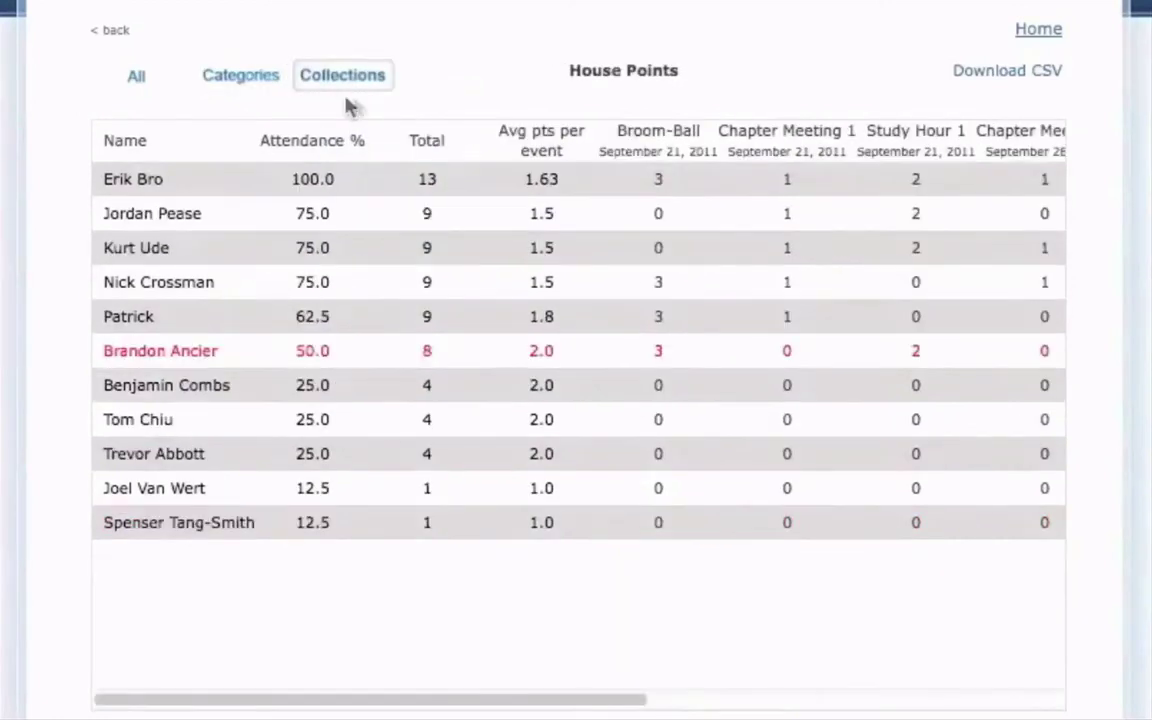
- Start a CSV download of the House Points stats, cancel it, and return Home
{"action": "left_click", "coordinate": [972, 80]}
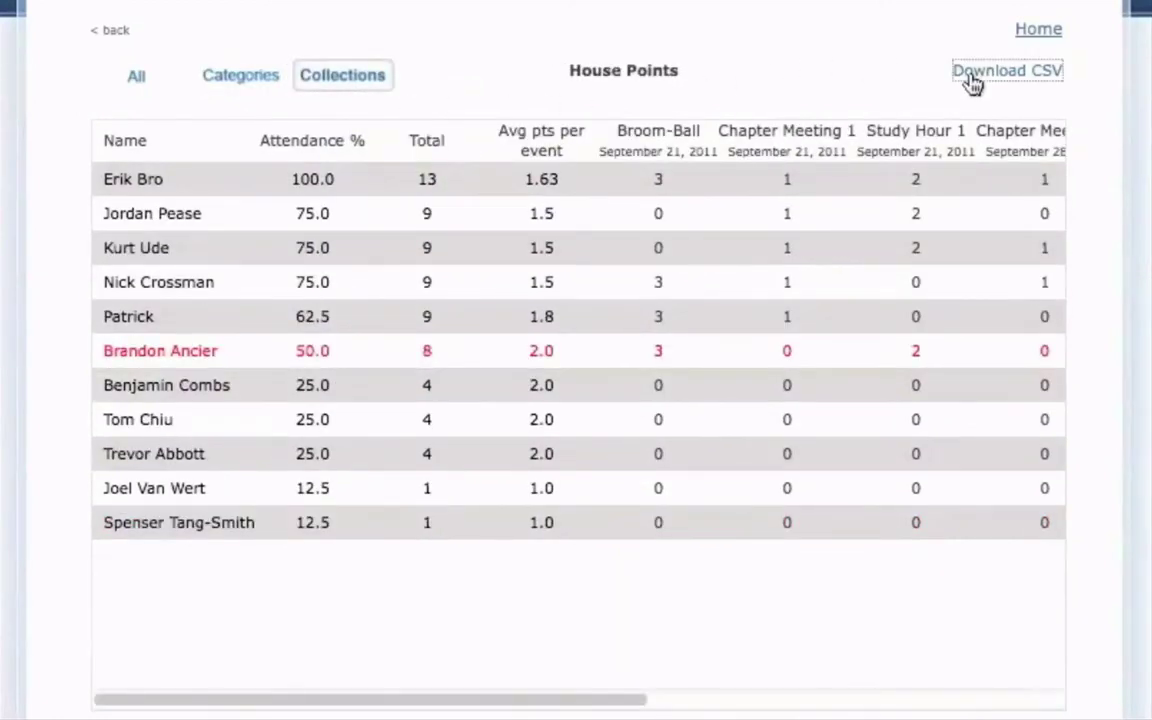
{"action": "left_click", "coordinate": [478, 196]}
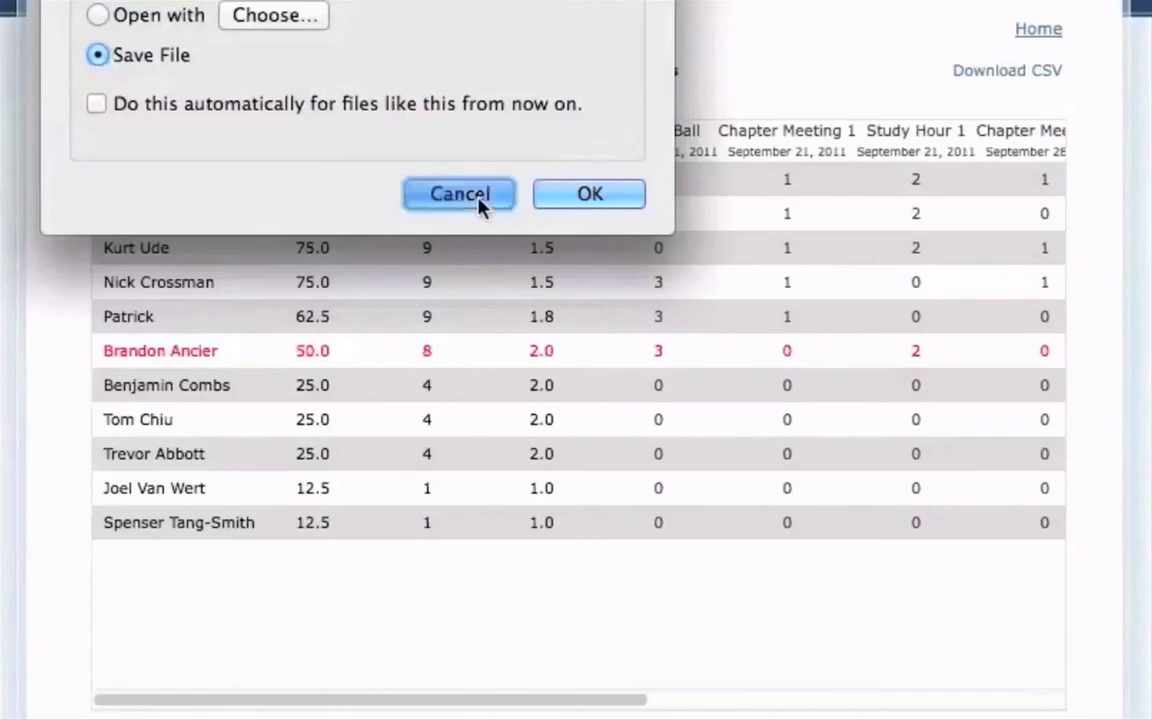
{"action": "left_click", "coordinate": [1037, 32]}
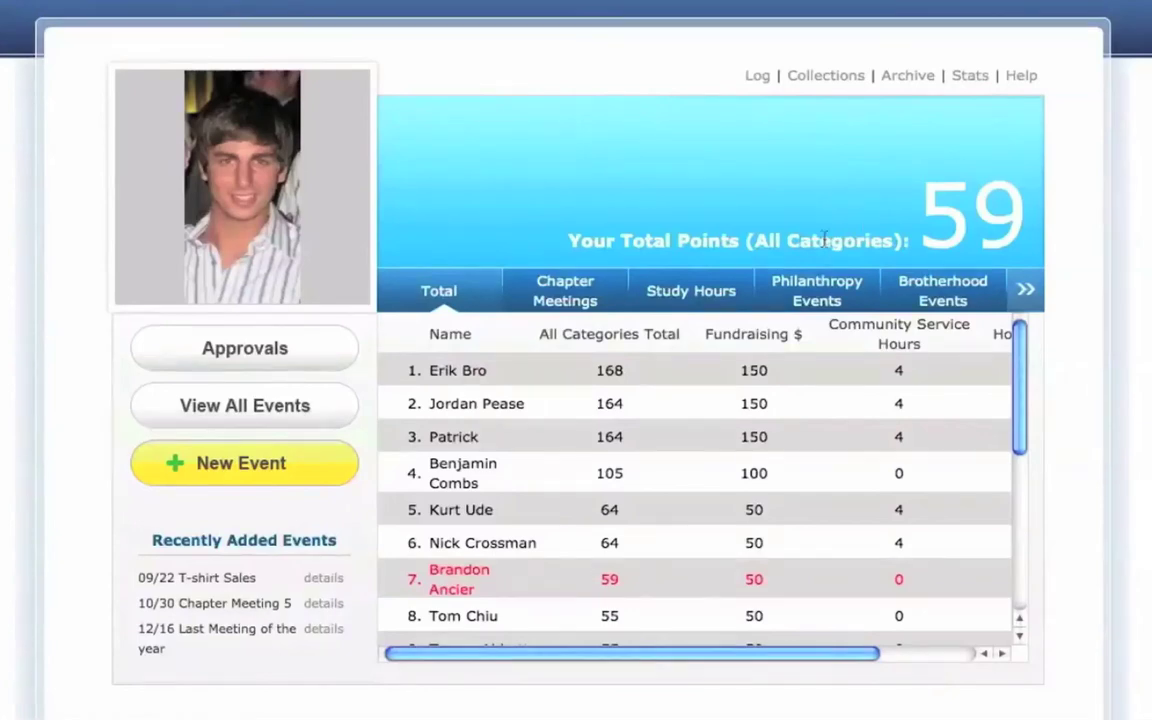
- Select the hidden 2010 Chapter Meetings category and archive it from its Edit Category dialog
{"action": "mouse_move", "coordinate": [713, 313]}
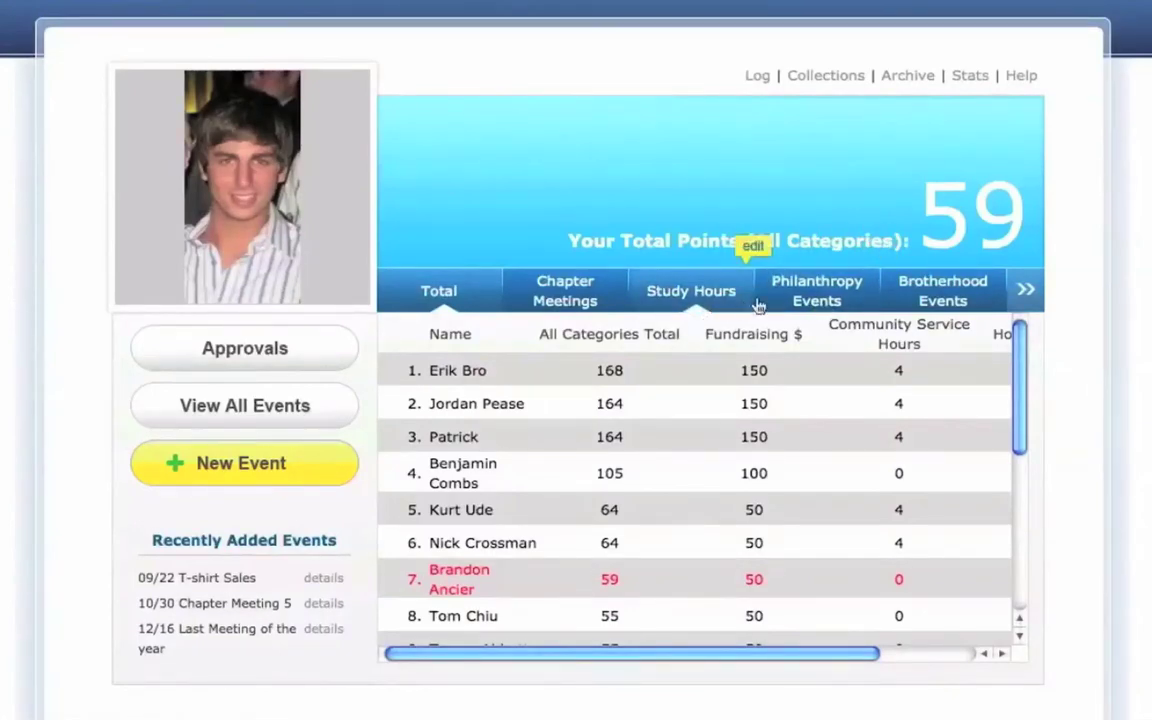
{"action": "left_click", "coordinate": [1022, 286]}
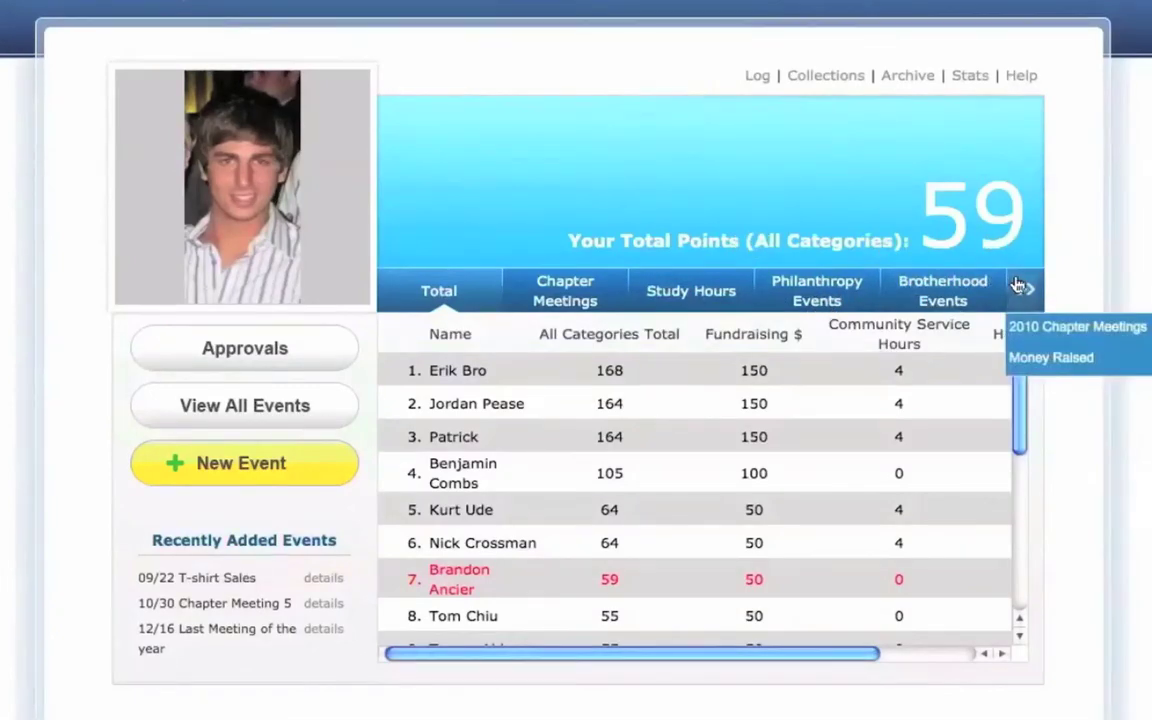
{"action": "left_click", "coordinate": [1018, 286]}
{"action": "left_click", "coordinate": [1018, 286]}
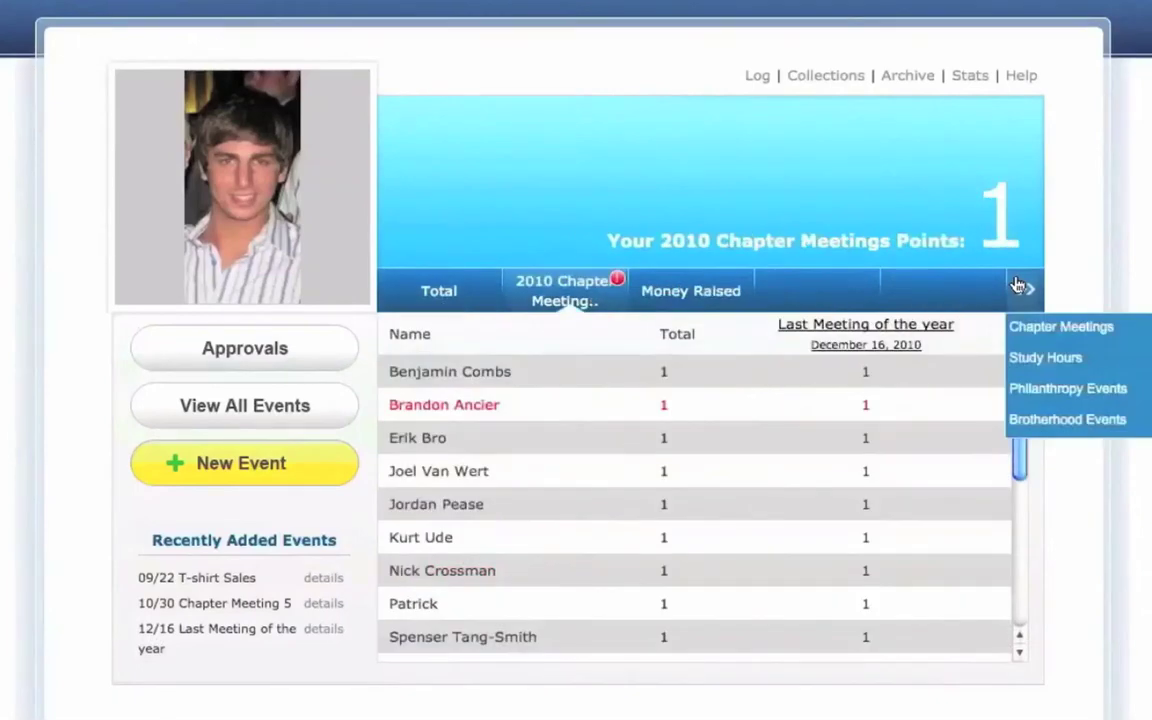
{"action": "left_click", "coordinate": [614, 281]}
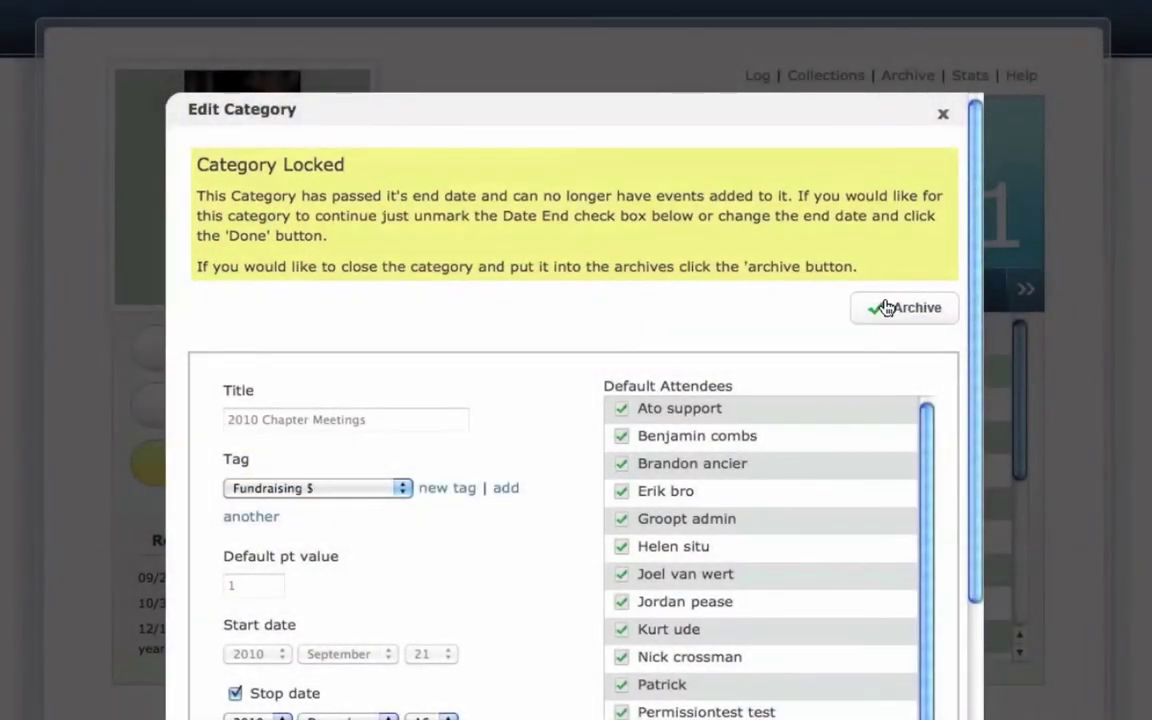
{"action": "left_click", "coordinate": [886, 308]}
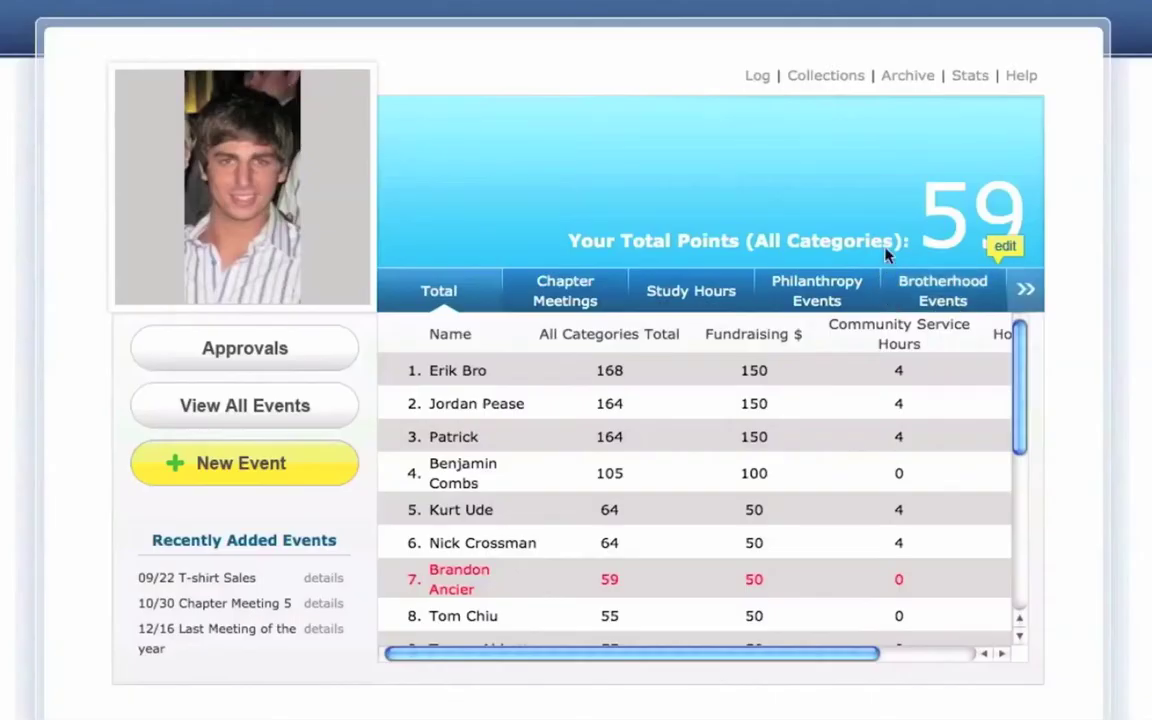
- Browse the archived categories and the activity log, then open the Points Help page
{"action": "left_click", "coordinate": [893, 84]}
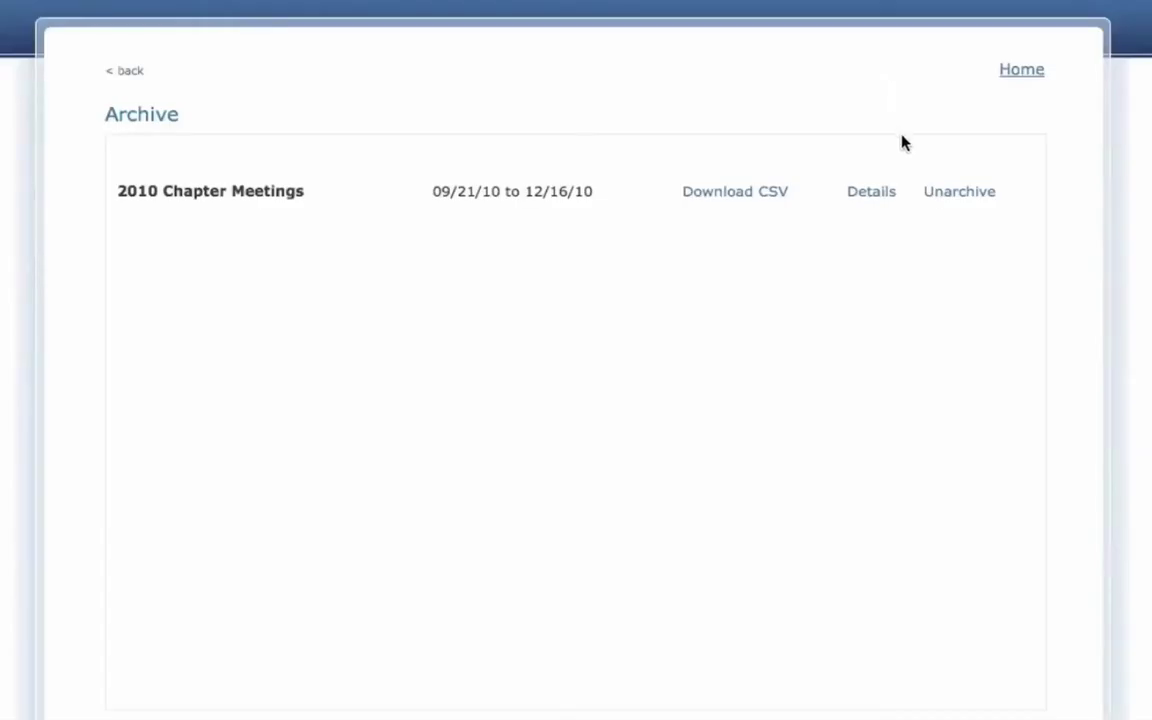
{"action": "left_click", "coordinate": [946, 193]}
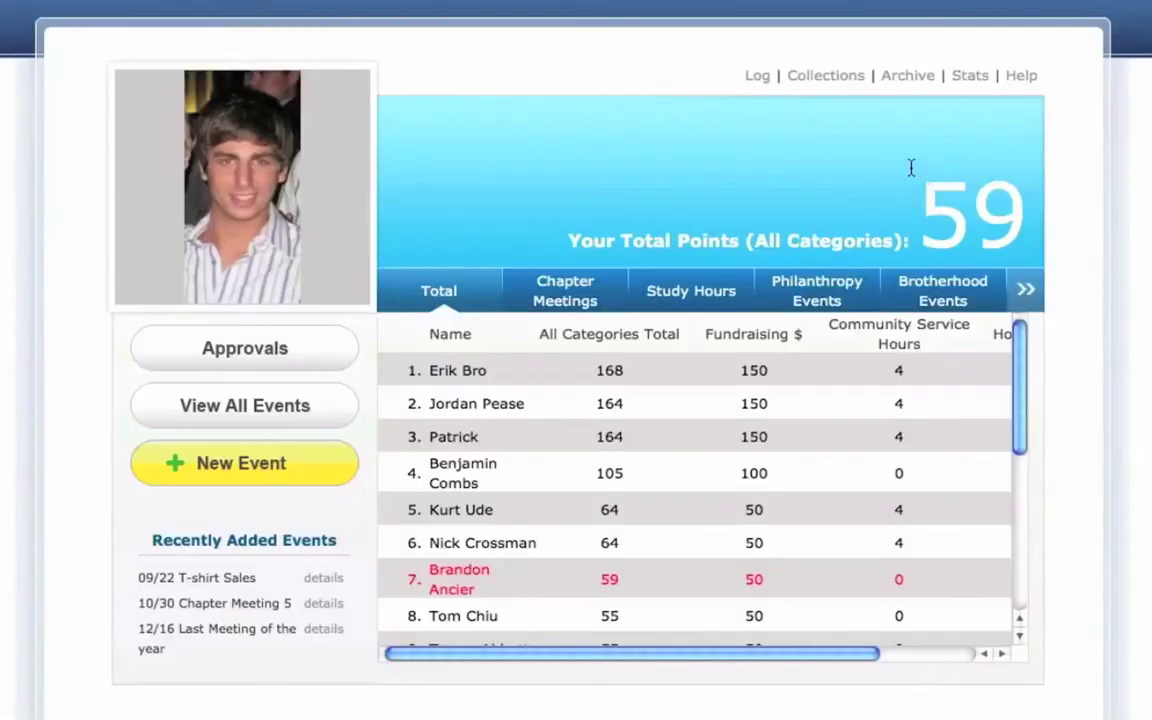
{"action": "left_click", "coordinate": [764, 80]}
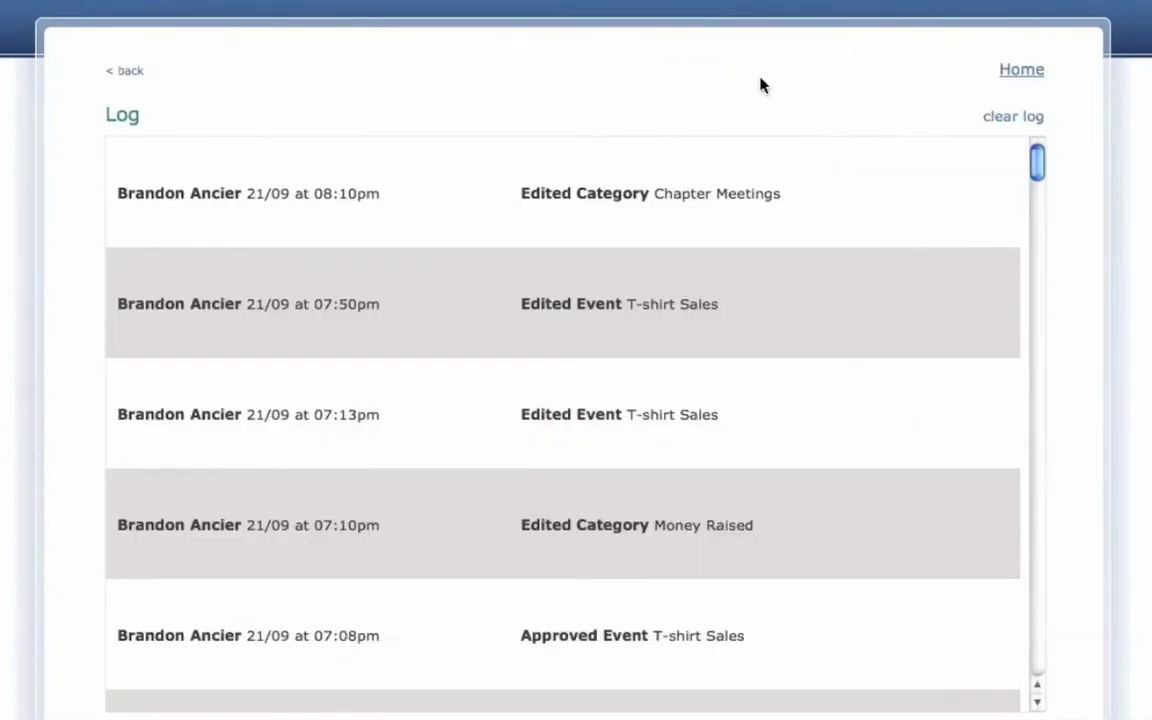
{"action": "left_click", "coordinate": [1020, 70]}
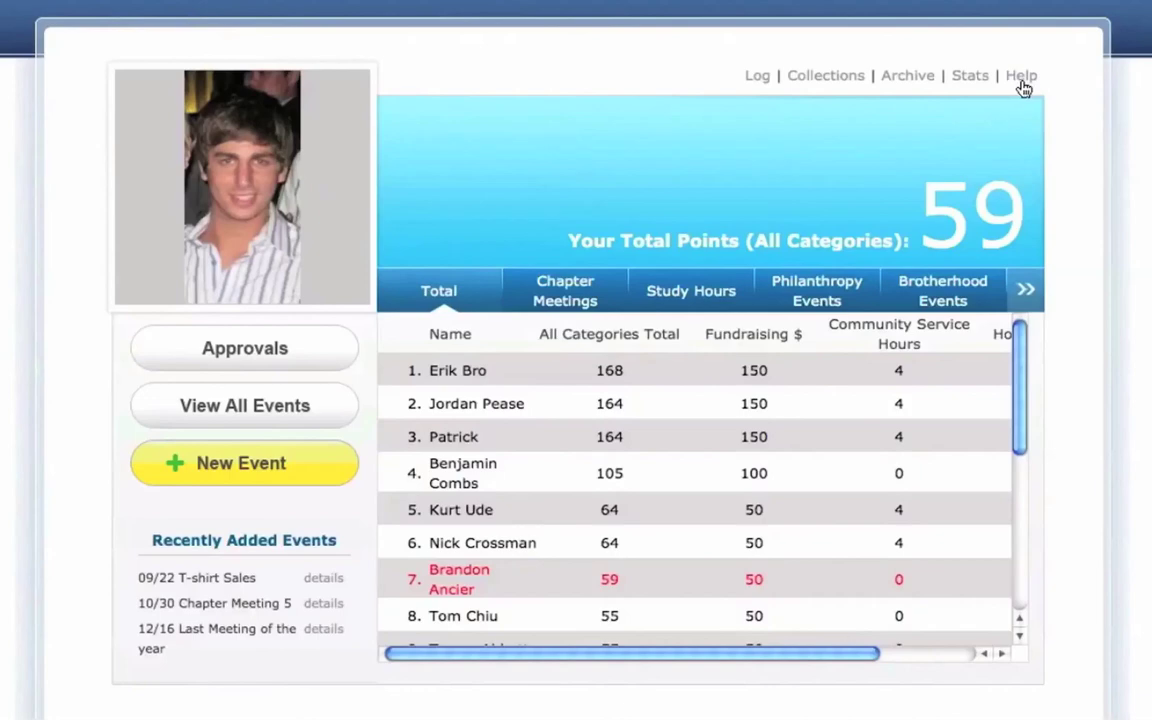
{"action": "left_click", "coordinate": [1021, 84]}
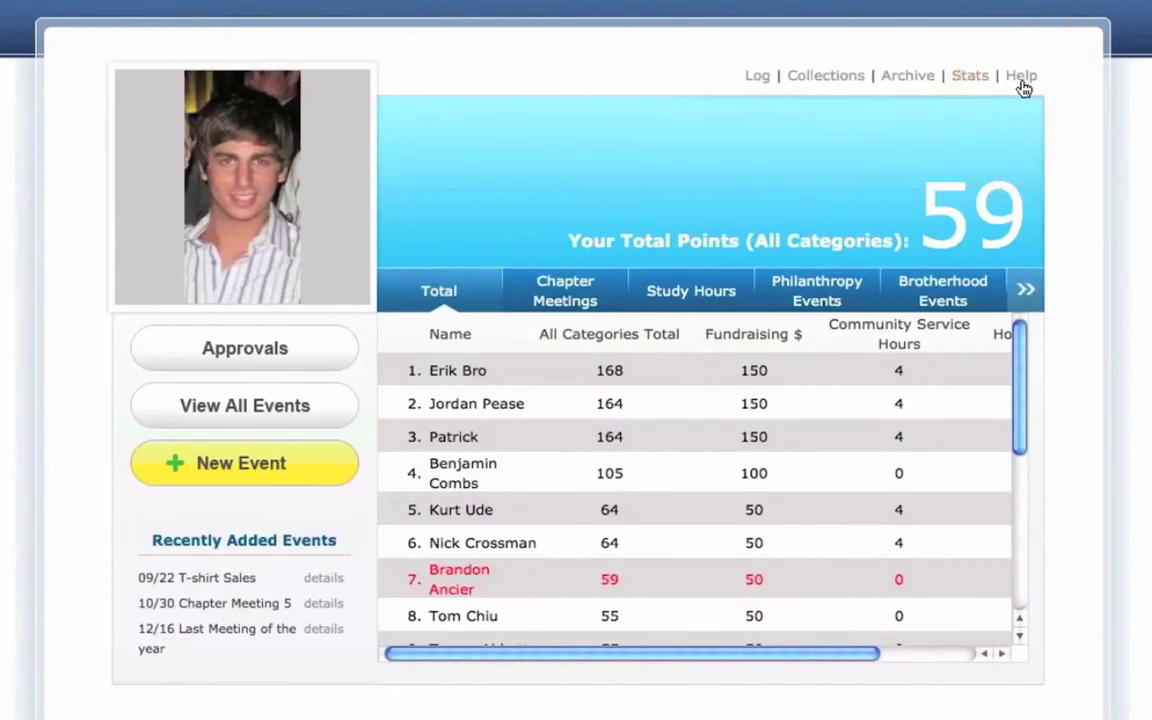